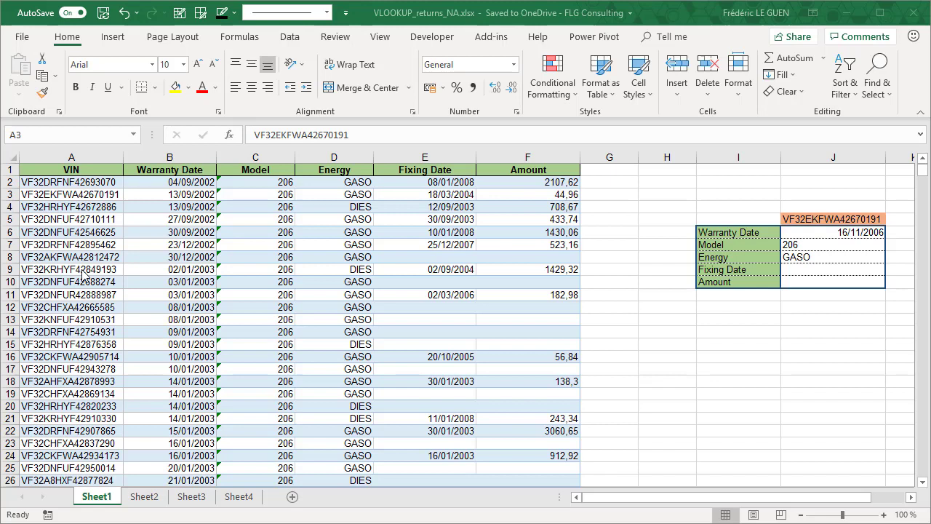
Check the VIN in A3 and the lookup key in J5, then fill Sheet2's B2:D2 lookups down to row 15
{"action": "left_click", "coordinate": [88, 196]}
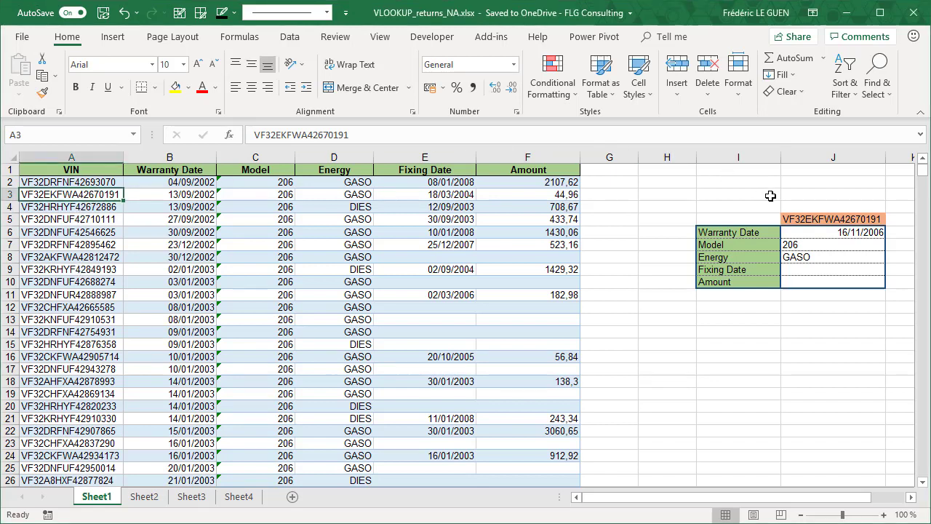
{"action": "left_click", "coordinate": [795, 218]}
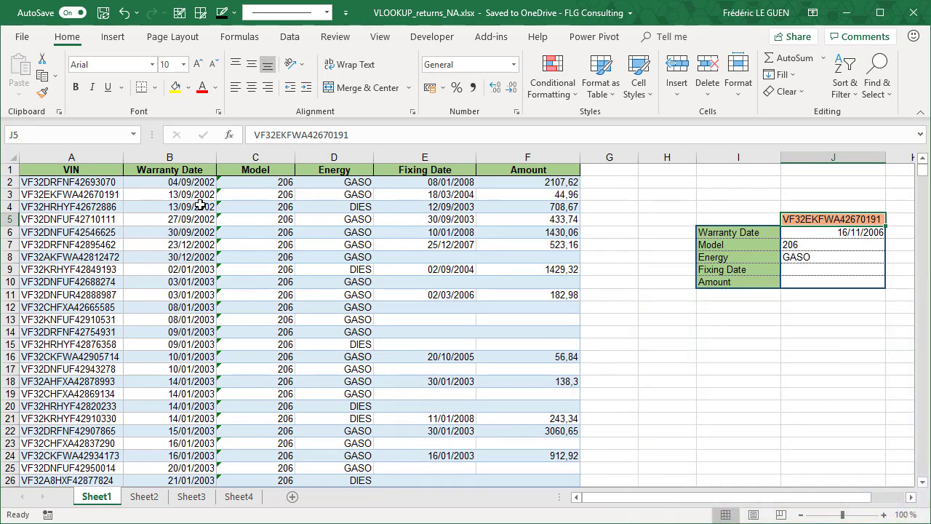
{"action": "left_click", "coordinate": [144, 500]}
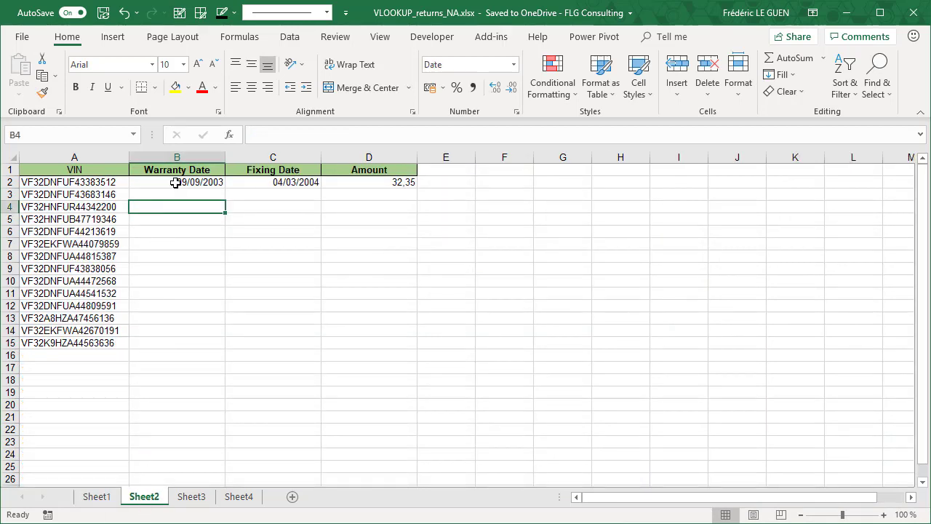
{"action": "left_click_drag", "start_coordinate": [175, 182], "coordinate": [359, 182]}
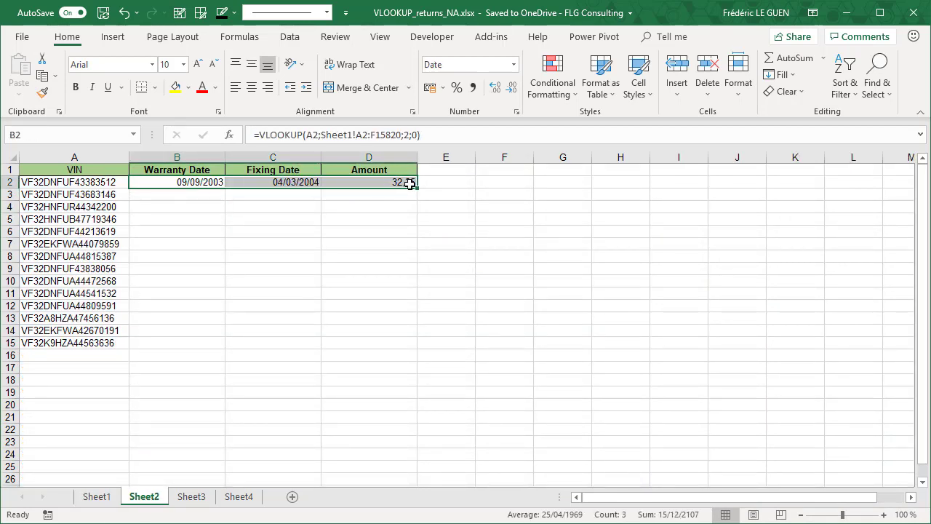
{"action": "left_click_drag", "start_coordinate": [416, 188], "coordinate": [409, 349]}
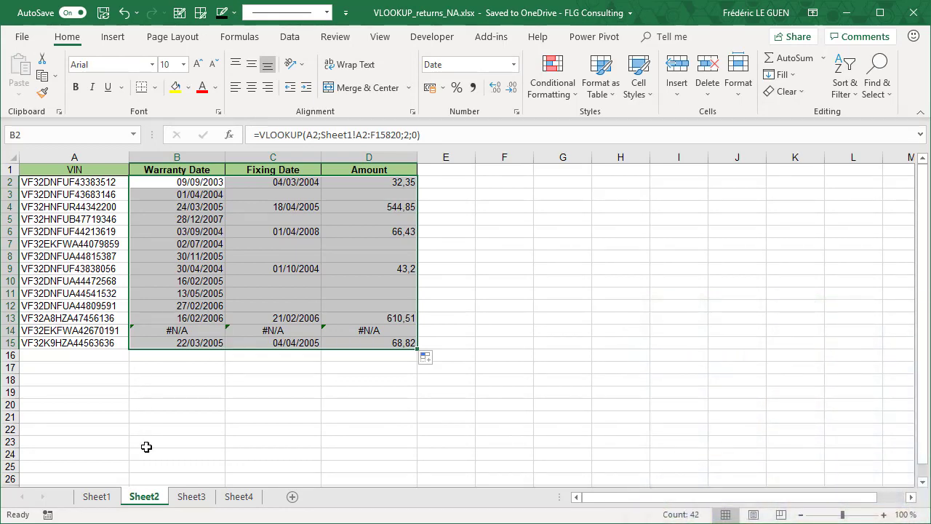
On Sheet3, enter France and then Italia as the country in C1
{"action": "left_click", "coordinate": [190, 497]}
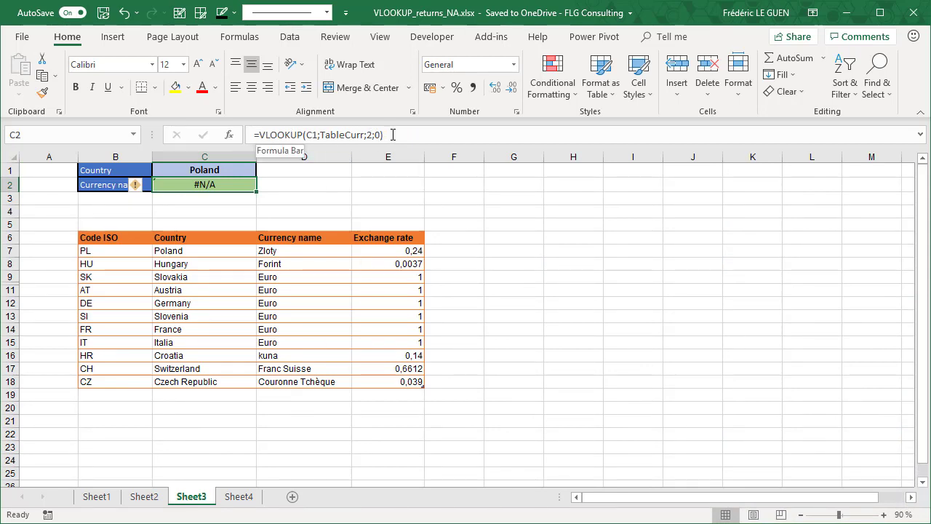
{"action": "left_click", "coordinate": [216, 169]}
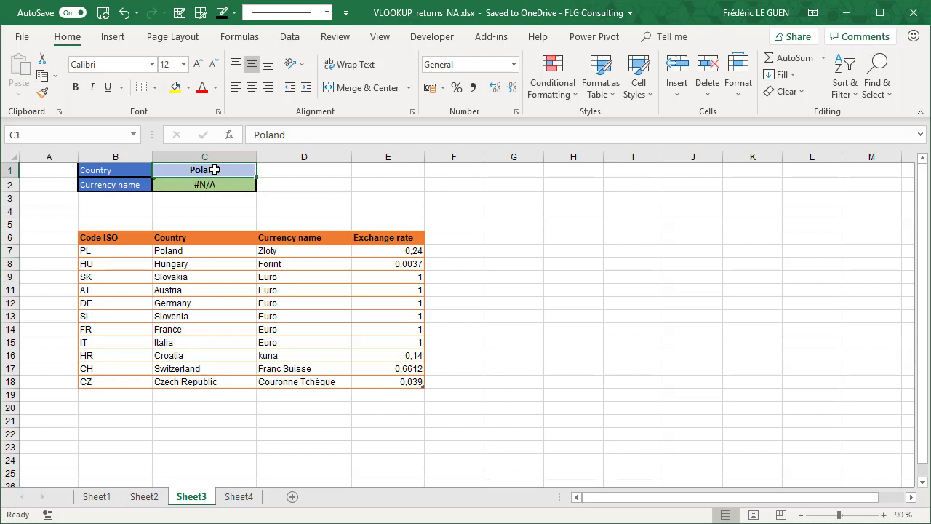
{"action": "type", "text": "France"}
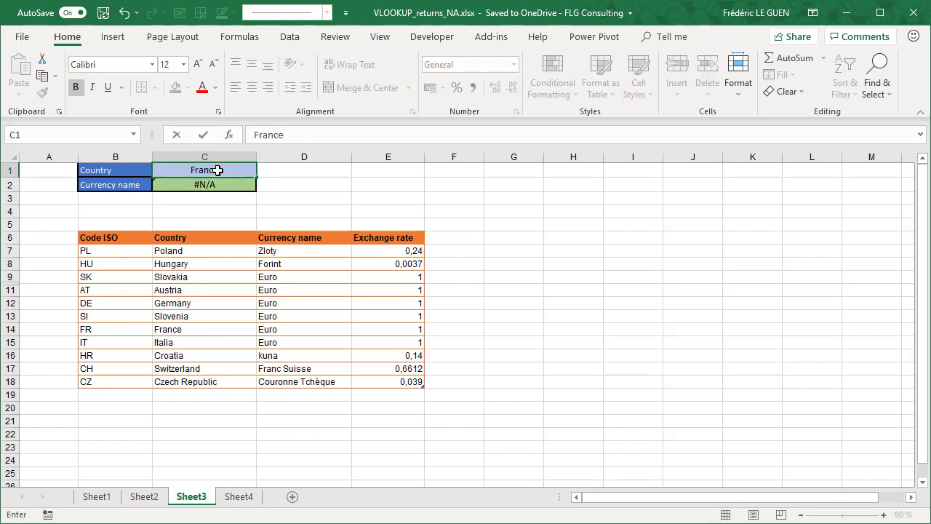
{"action": "key", "text": "Return"}
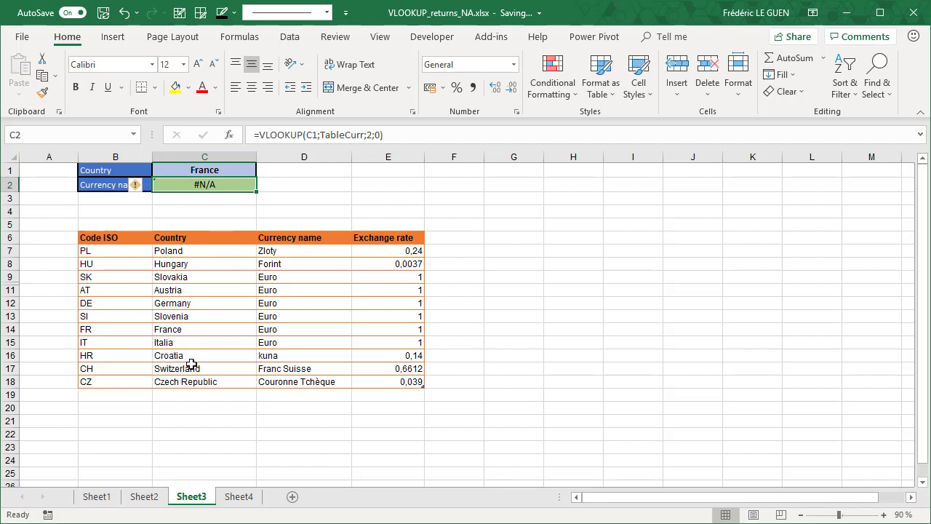
{"action": "left_click", "coordinate": [192, 170]}
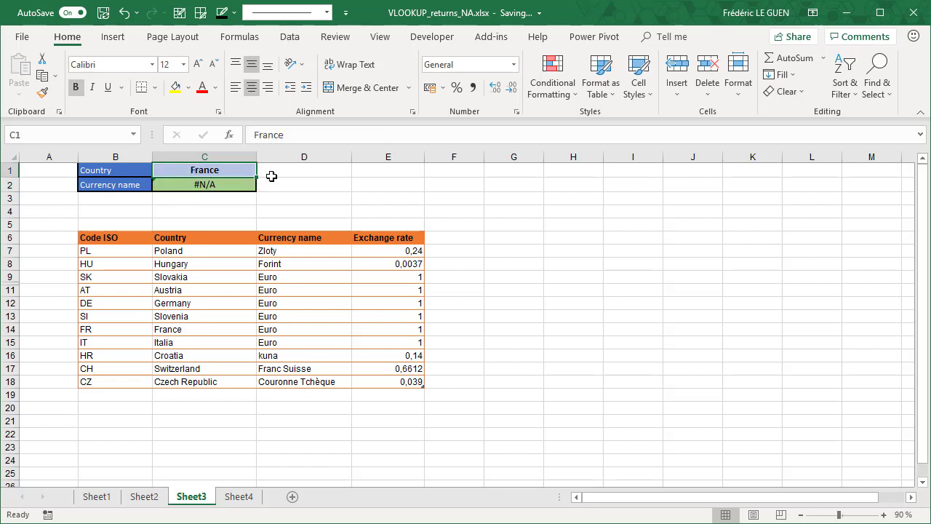
{"action": "type", "text": "Italia"}
{"action": "key", "text": "Return"}
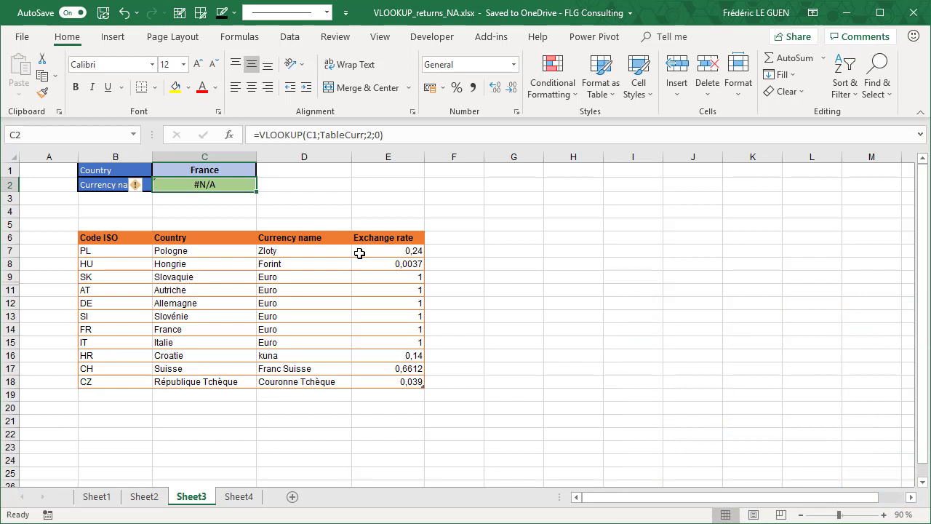
On Sheet4, enter SK and then HR as the ISO code in C1
{"action": "left_click", "coordinate": [238, 497]}
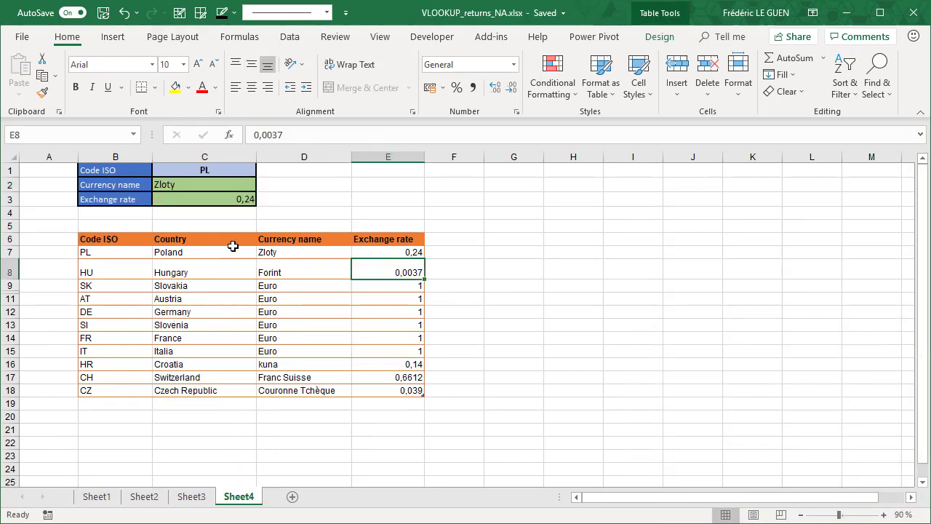
{"action": "left_click", "coordinate": [183, 170]}
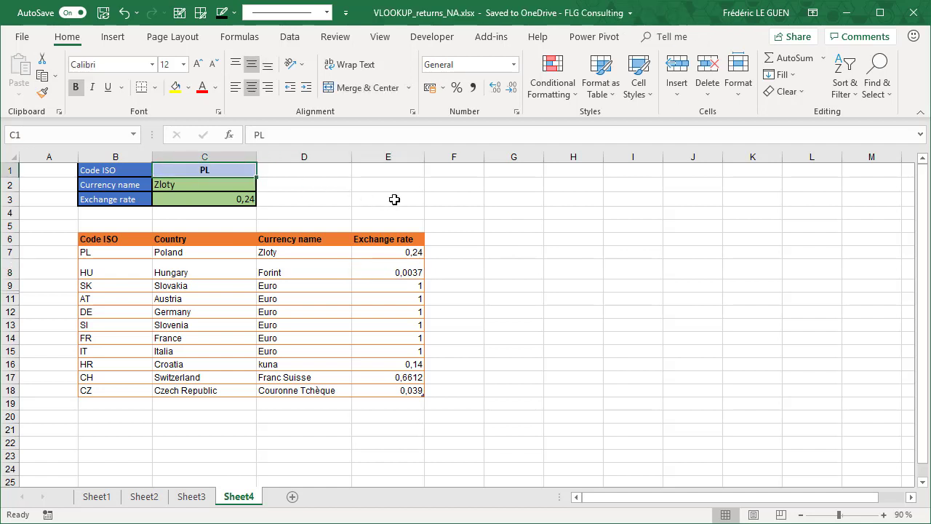
{"action": "type", "text": "SK"}
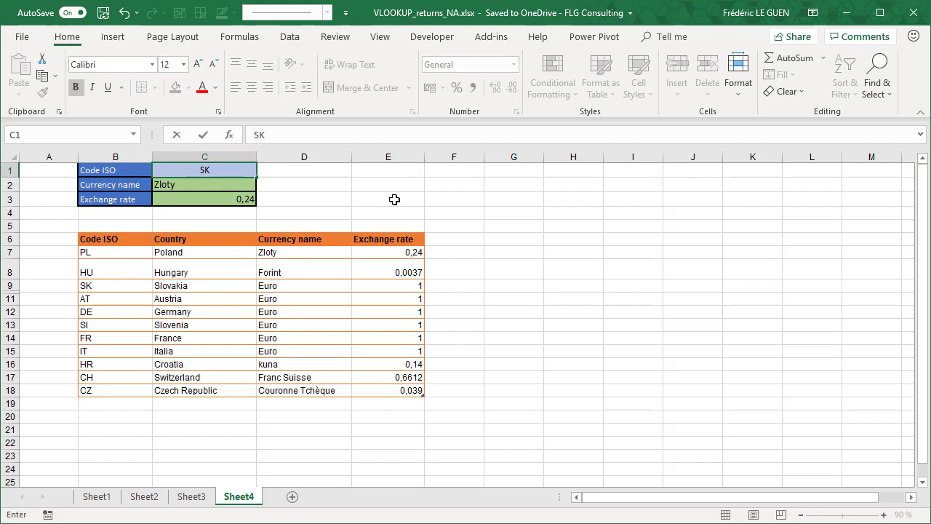
{"action": "key", "text": "Return"}
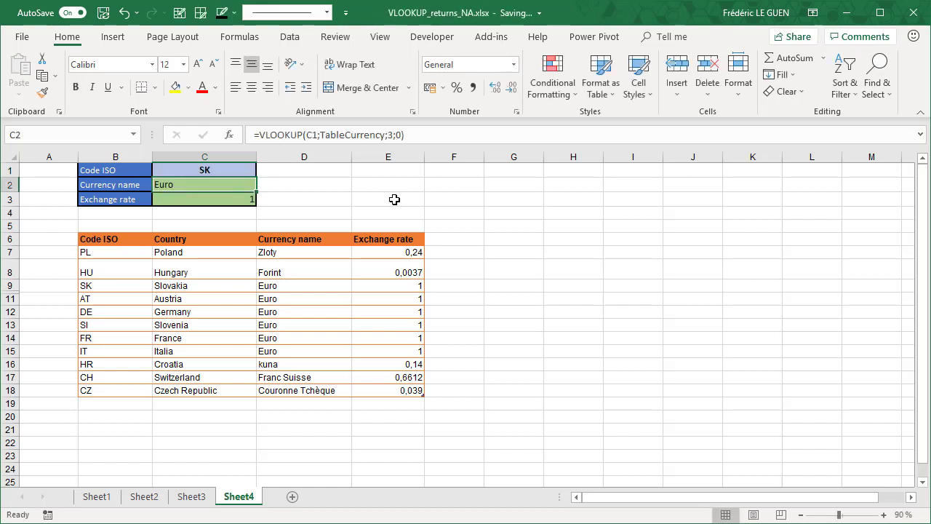
{"action": "key", "text": "Up"}
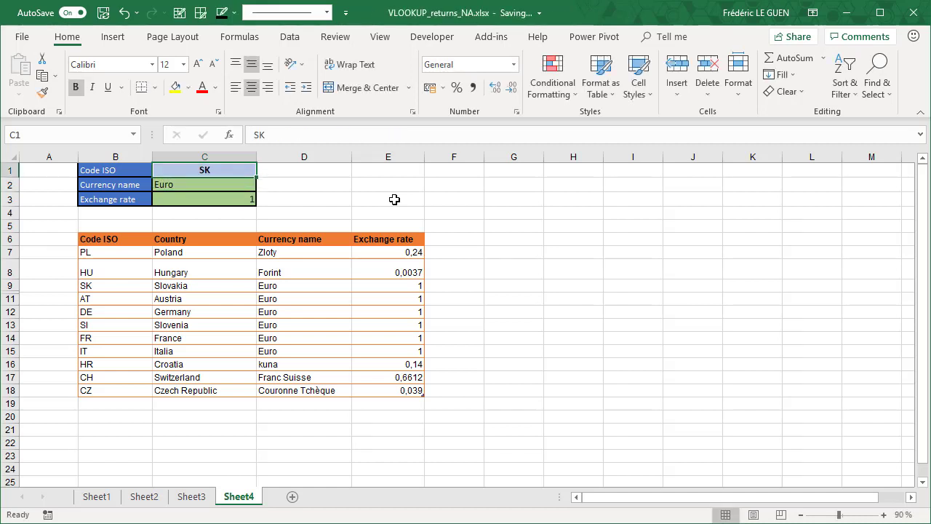
{"action": "type", "text": "HR"}
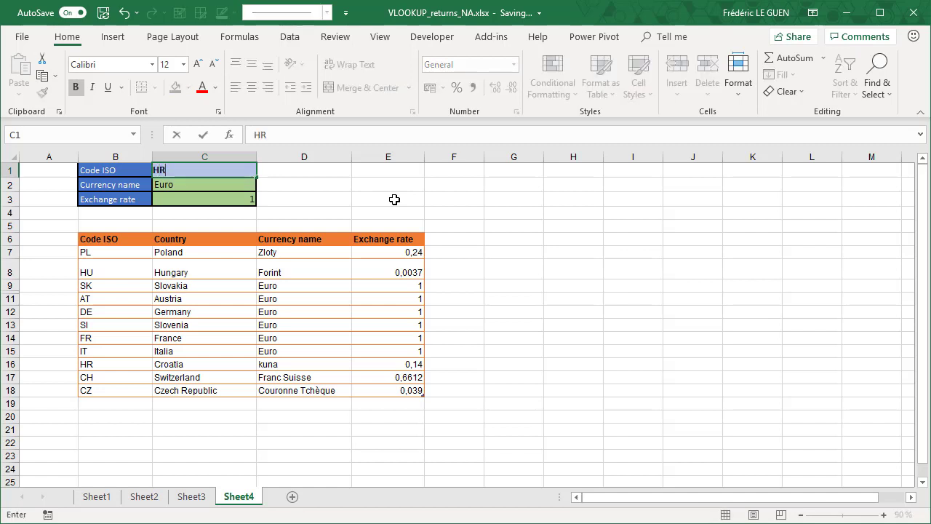
{"action": "key", "text": "Return"}
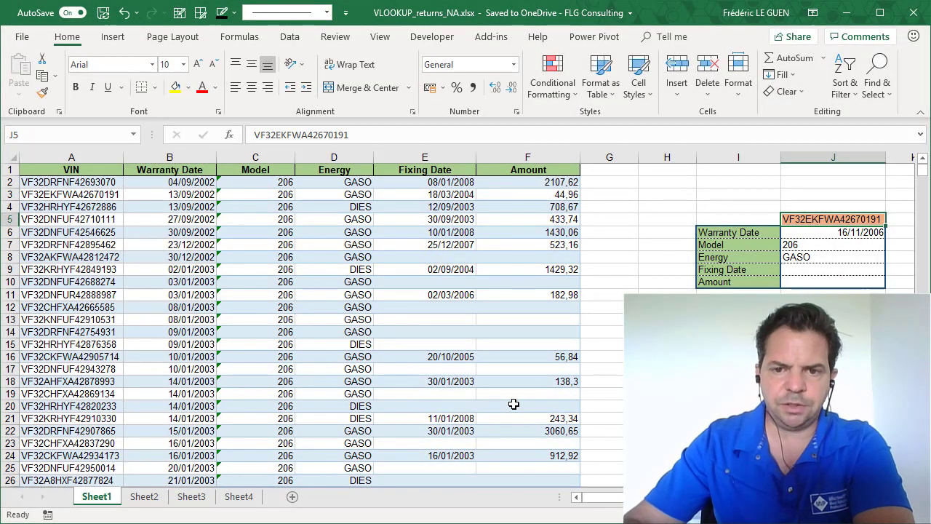
Open the Function Arguments for J6's warranty-date VLOOKUP on Sheet1
{"action": "left_click", "coordinate": [827, 234]}
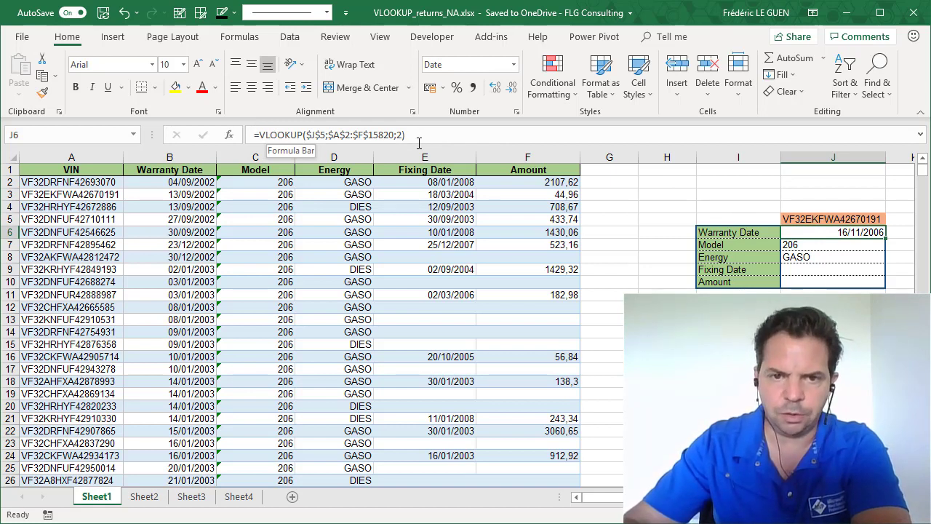
{"action": "left_click", "coordinate": [230, 137]}
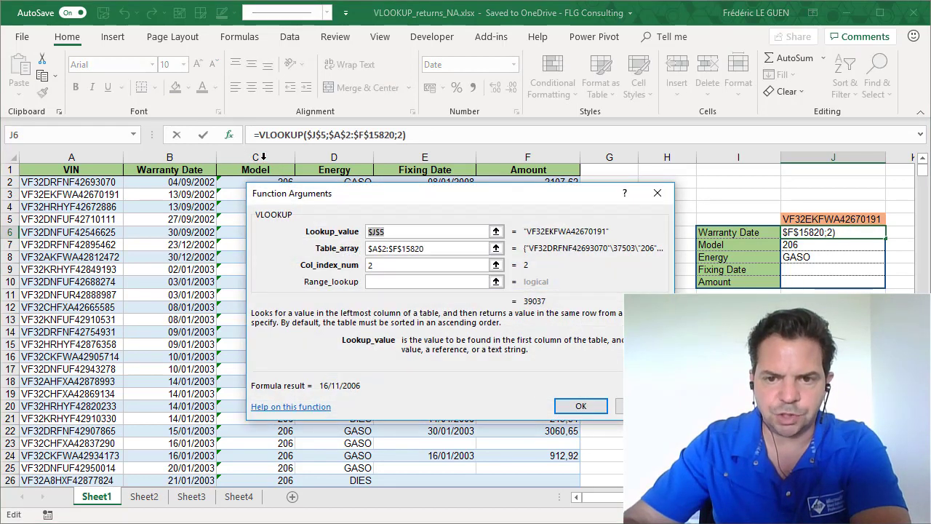
{"action": "left_click_drag", "start_coordinate": [317, 209], "coordinate": [311, 218]}
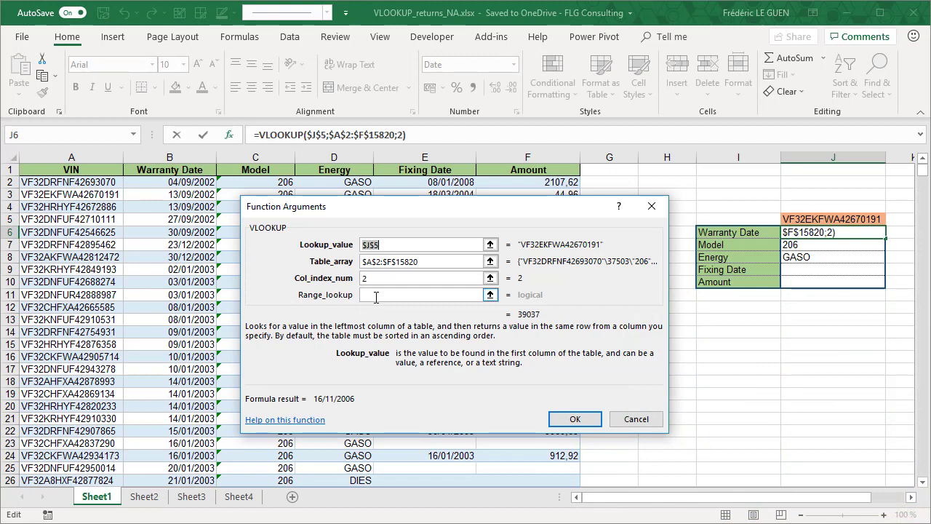
Set J6's Range_lookup to FALSE so it returns 13/09/2002
{"action": "left_click", "coordinate": [376, 295]}
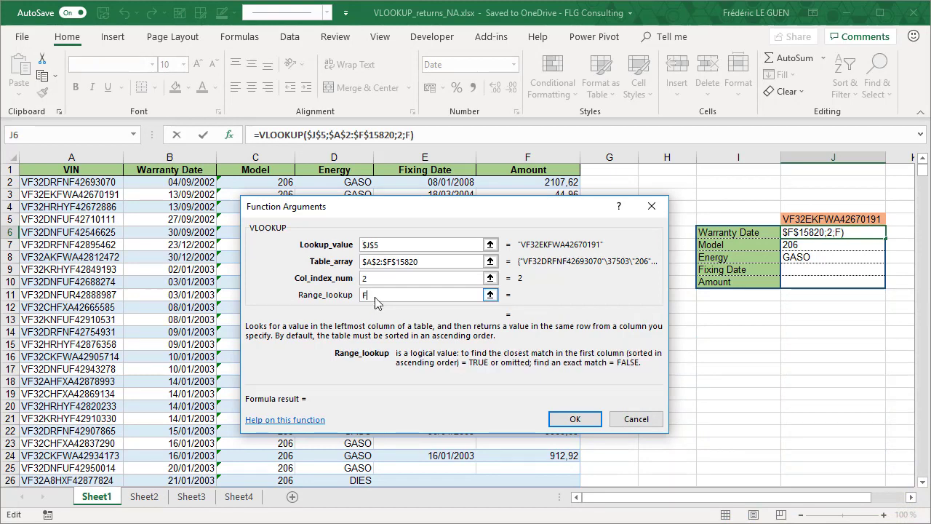
{"action": "type", "text": "ALSE"}
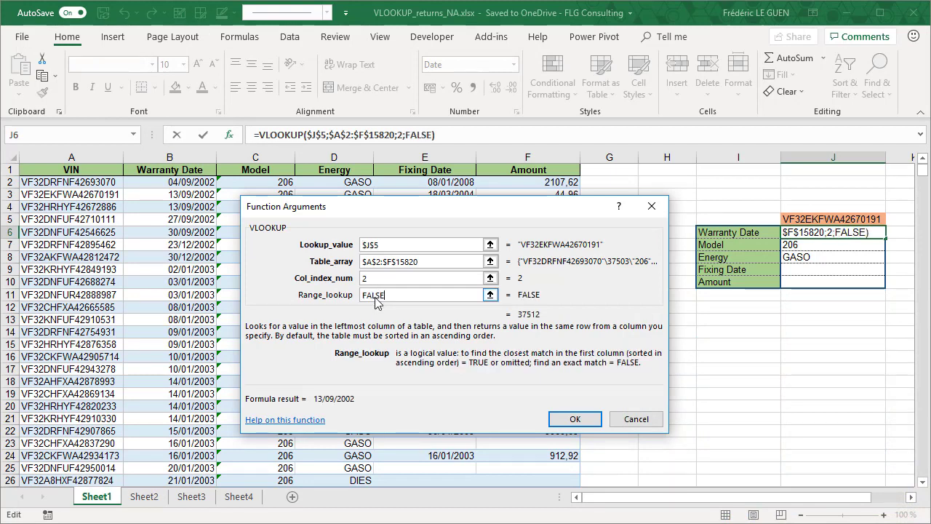
{"action": "left_click", "coordinate": [574, 420]}
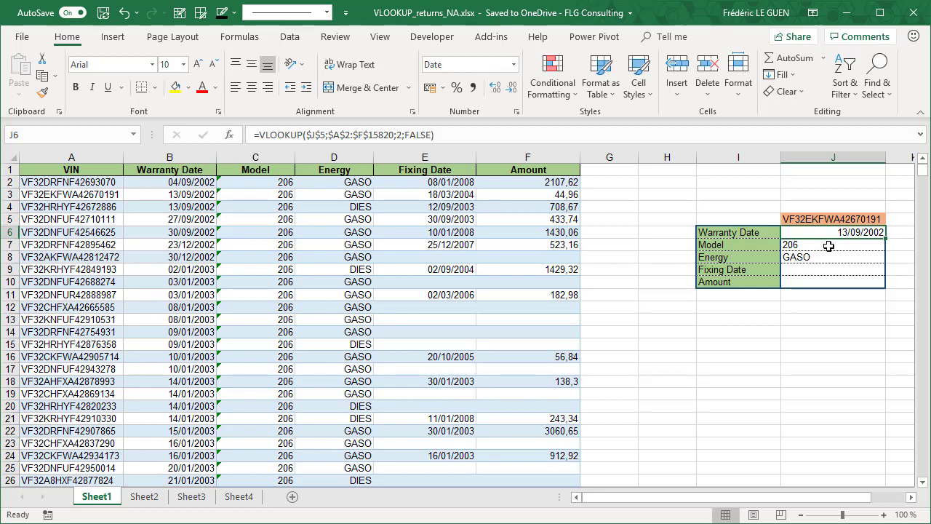
Edit the J7, J8 and J9 lookup formulas toward exact-match lookups
{"action": "left_click", "coordinate": [828, 246]}
{"action": "left_click", "coordinate": [398, 138]}
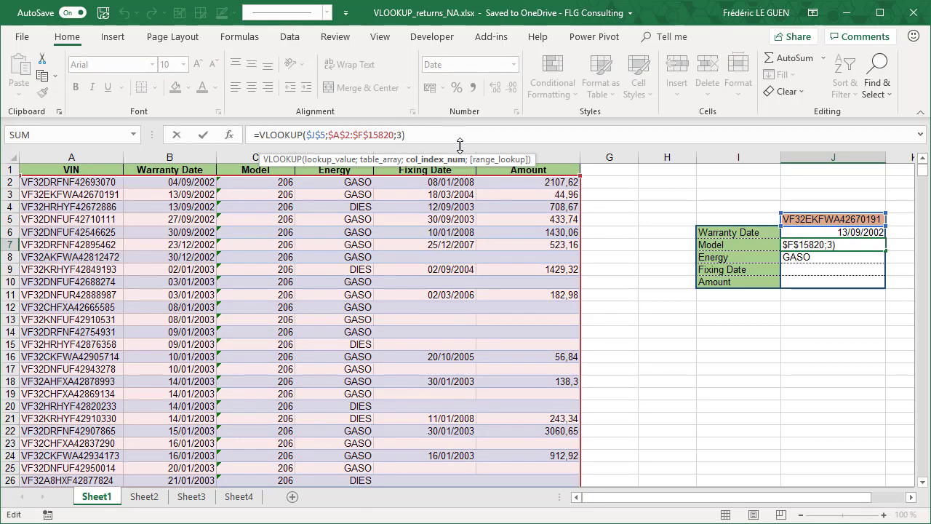
{"action": "type", "text": ";0"}
{"action": "key", "text": "Return"}
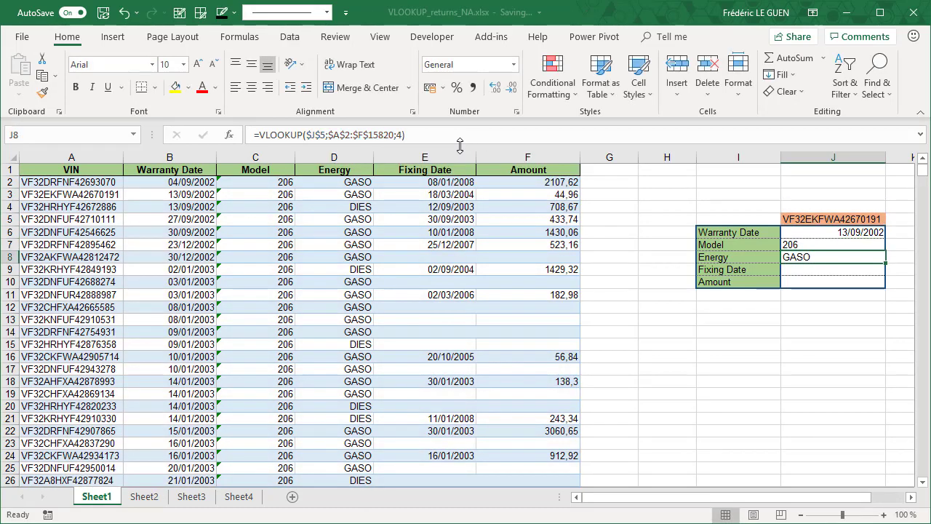
{"action": "left_click", "coordinate": [409, 134]}
{"action": "key", "text": "Return"}
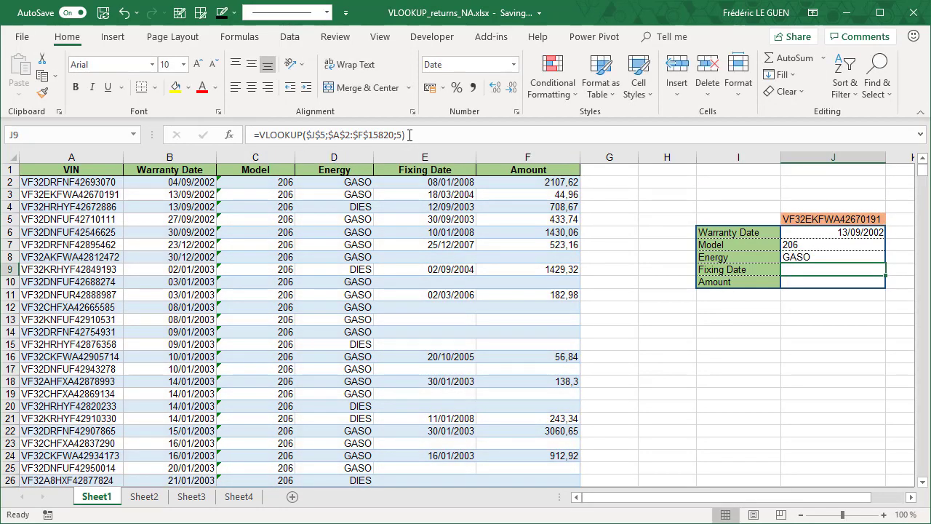
{"action": "left_click", "coordinate": [405, 135]}
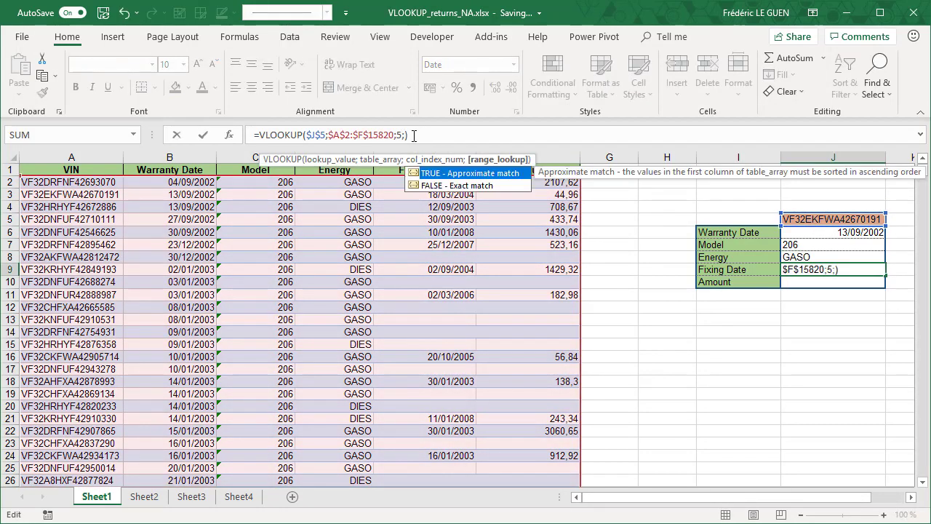
{"action": "key", "text": "Return"}
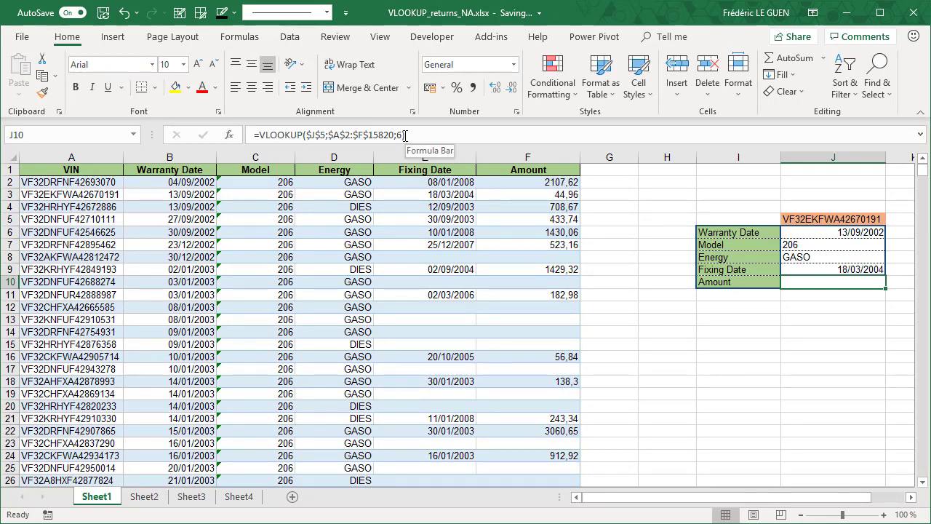
Add ;0 to J10's lookup for an exact match, then copy the VIN in A9
{"action": "left_click", "coordinate": [405, 134]}
{"action": "type", "text": ";0"}
{"action": "key", "text": "Return"}
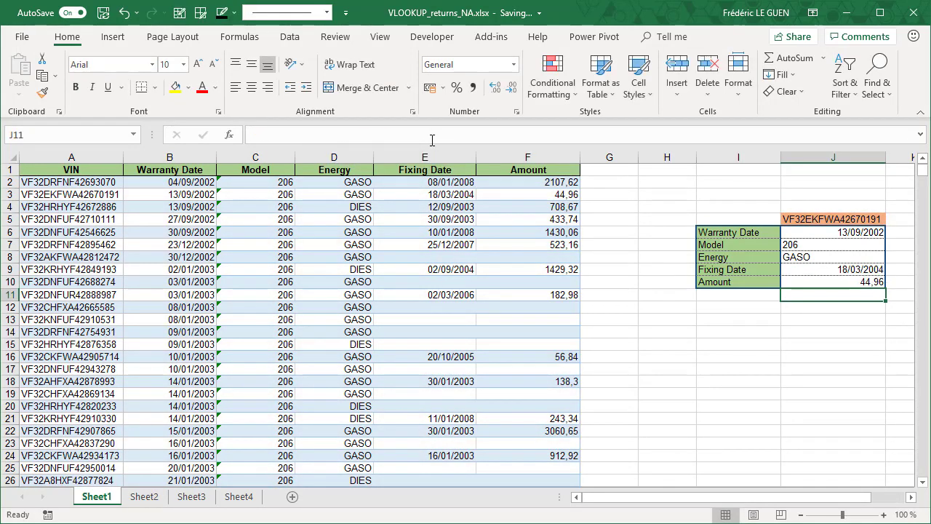
{"action": "left_click", "coordinate": [69, 269]}
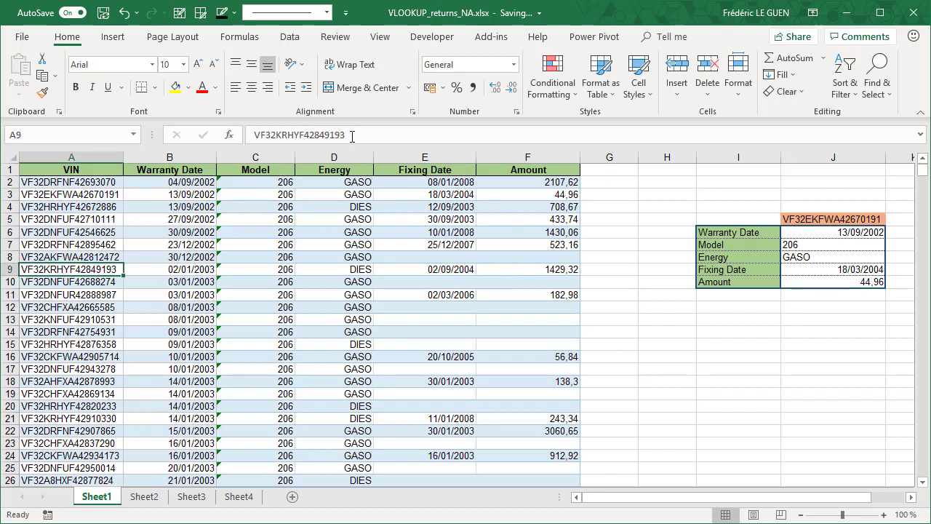
{"action": "key", "text": "ctrl+c"}
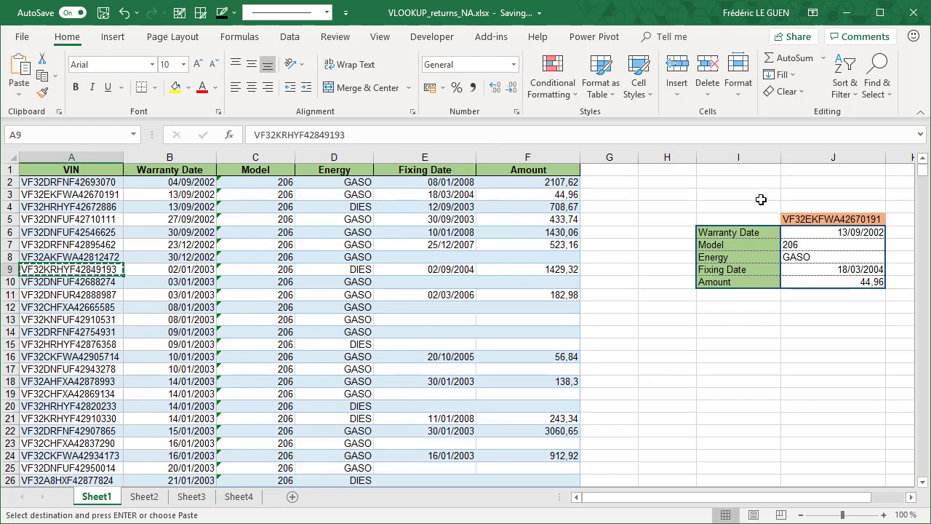
{"action": "left_click", "coordinate": [814, 220]}
{"action": "left_click", "coordinate": [19, 93]}
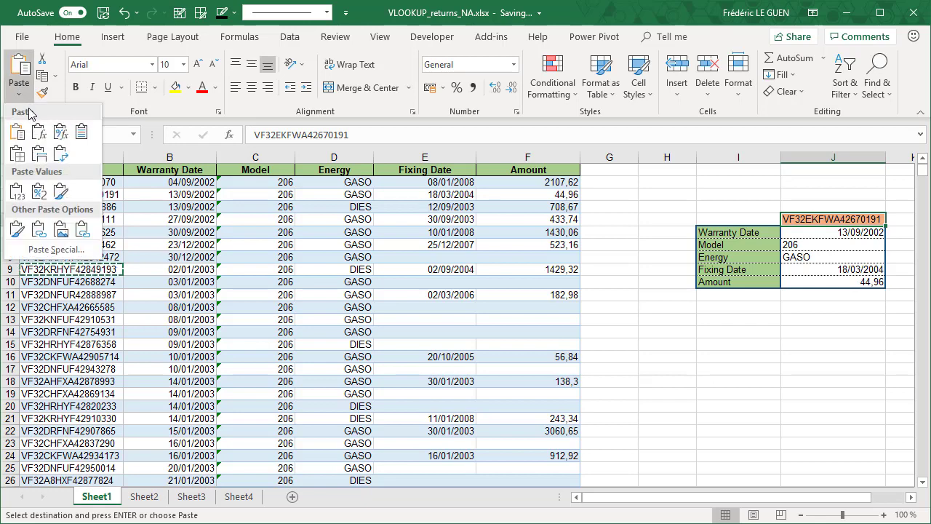
{"action": "left_click", "coordinate": [24, 195]}
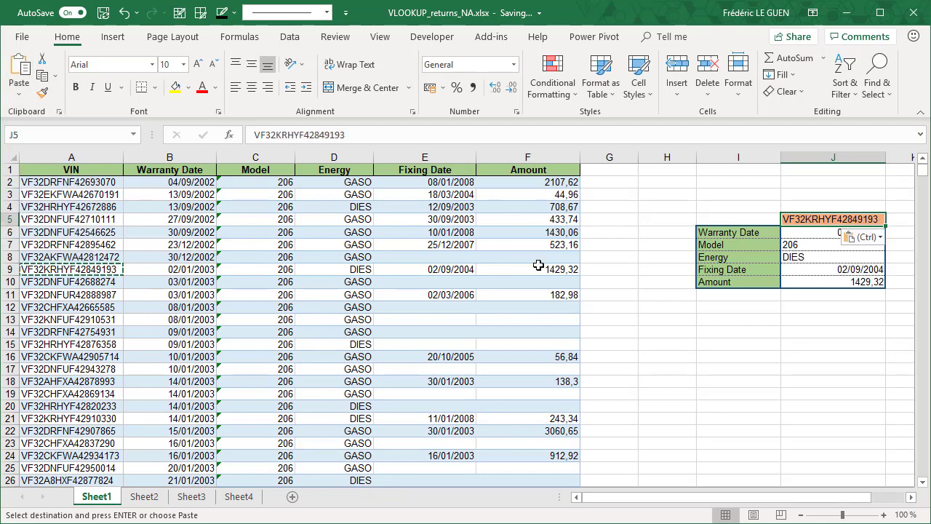
{"action": "key", "text": "Escape"}
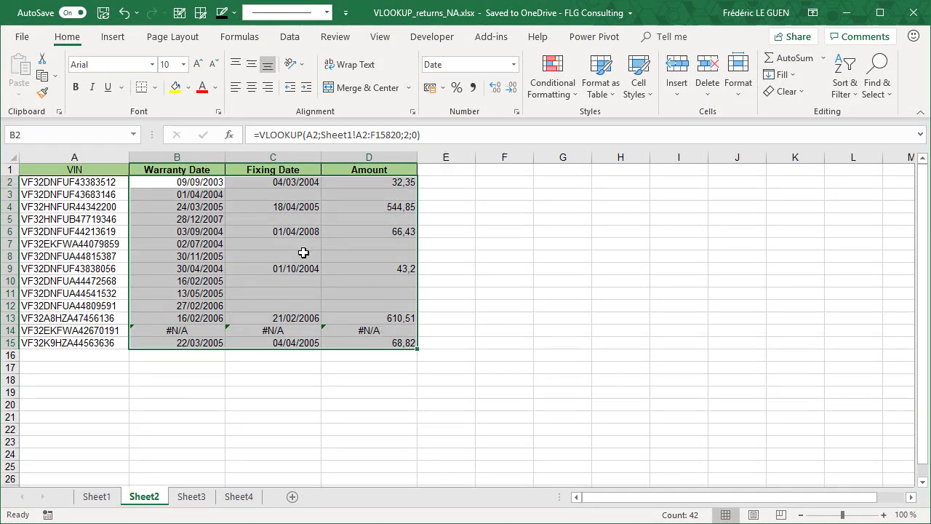
Inspect B2's VLOOKUP arguments without changes, then select the #N/A lookup in B14
{"action": "left_click", "coordinate": [212, 183]}
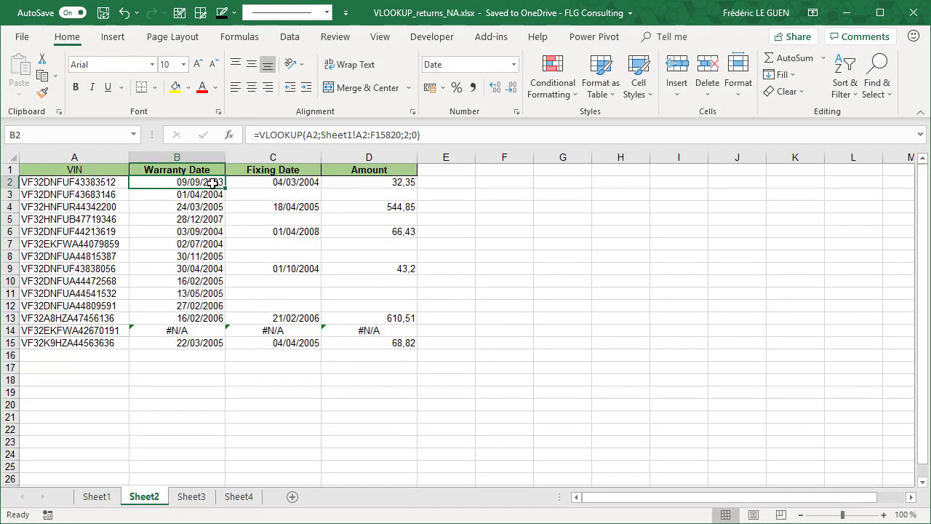
{"action": "left_click", "coordinate": [229, 138]}
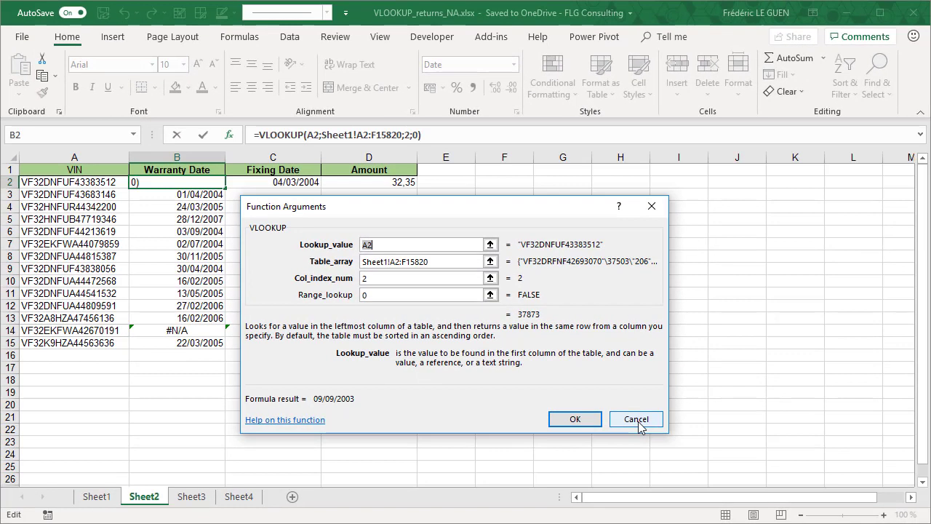
{"action": "left_click", "coordinate": [638, 422]}
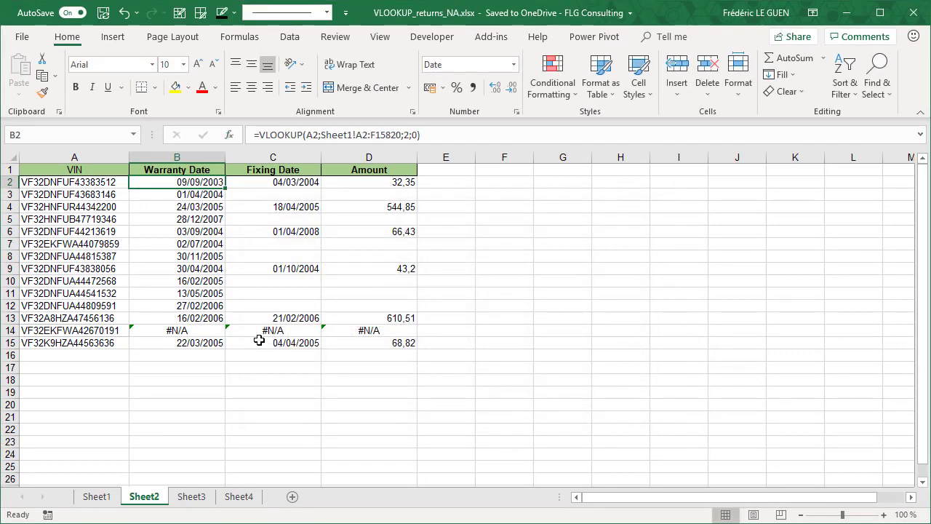
{"action": "left_click", "coordinate": [210, 331]}
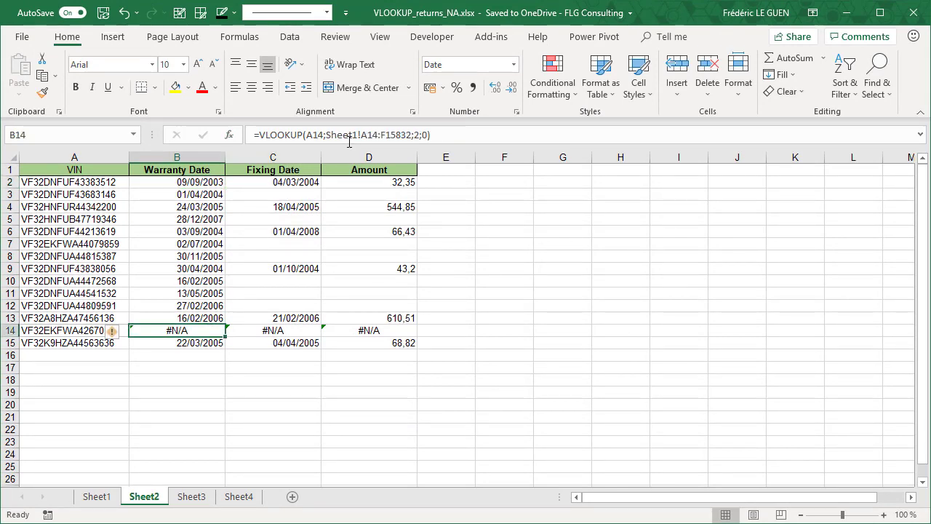
Delete the drifted Sheet1!A14:F15832 table range from B14's VLOOKUP arguments
{"action": "left_click", "coordinate": [229, 135]}
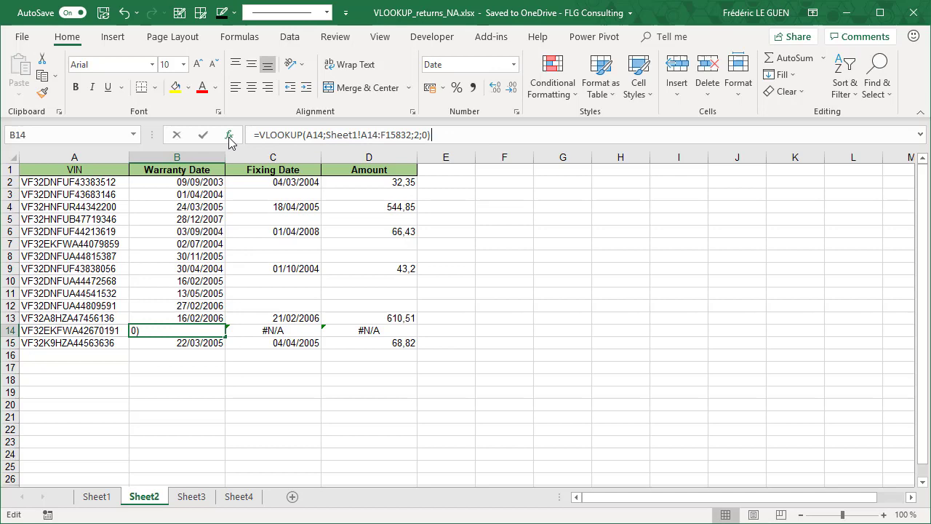
{"action": "left_click_drag", "start_coordinate": [311, 208], "coordinate": [452, 193]}
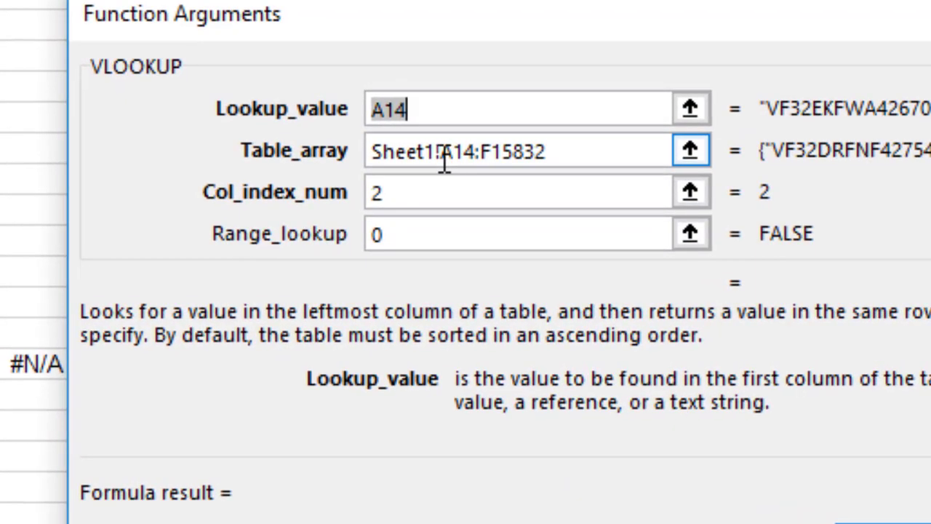
{"action": "left_click", "coordinate": [475, 153]}
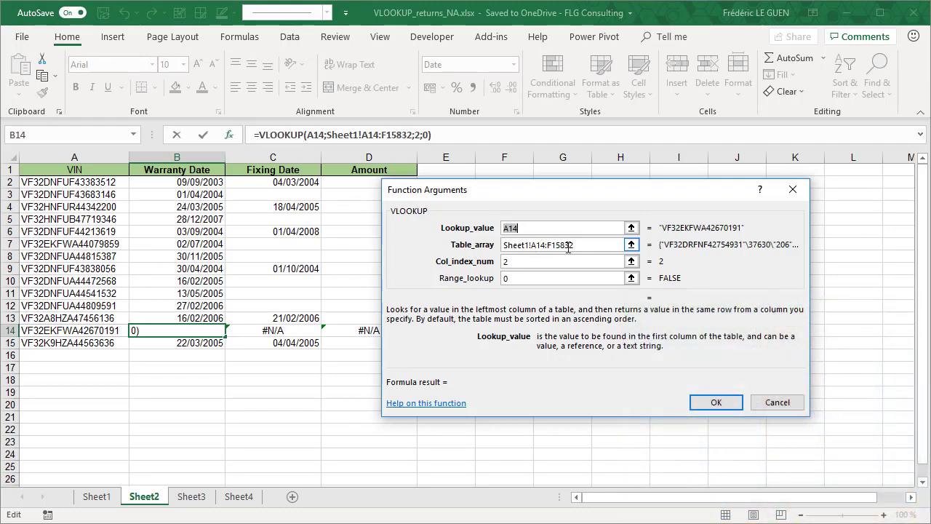
{"action": "left_click_drag", "start_coordinate": [585, 246], "coordinate": [501, 245]}
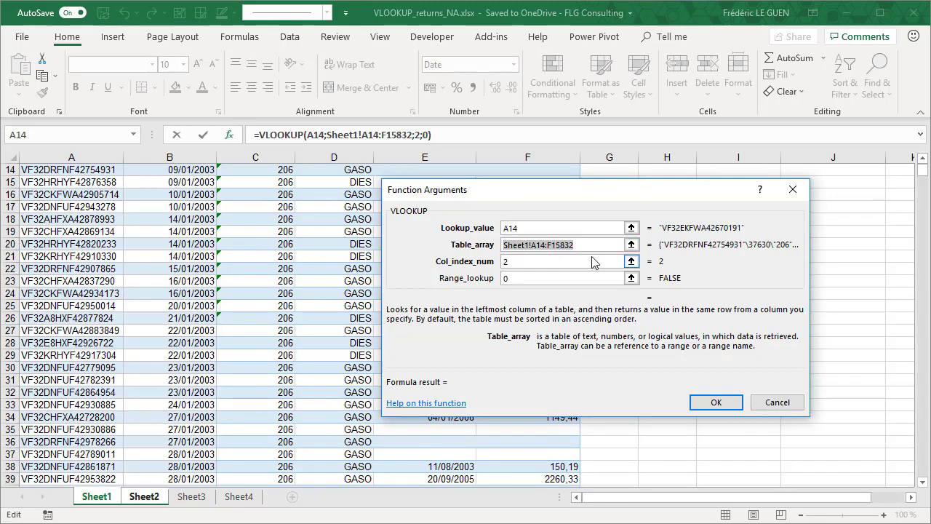
{"action": "key", "text": "BackSpace"}
Set B14's table range to the locked Sheet1!$A$2:$F$15820
{"action": "left_click", "coordinate": [631, 244]}
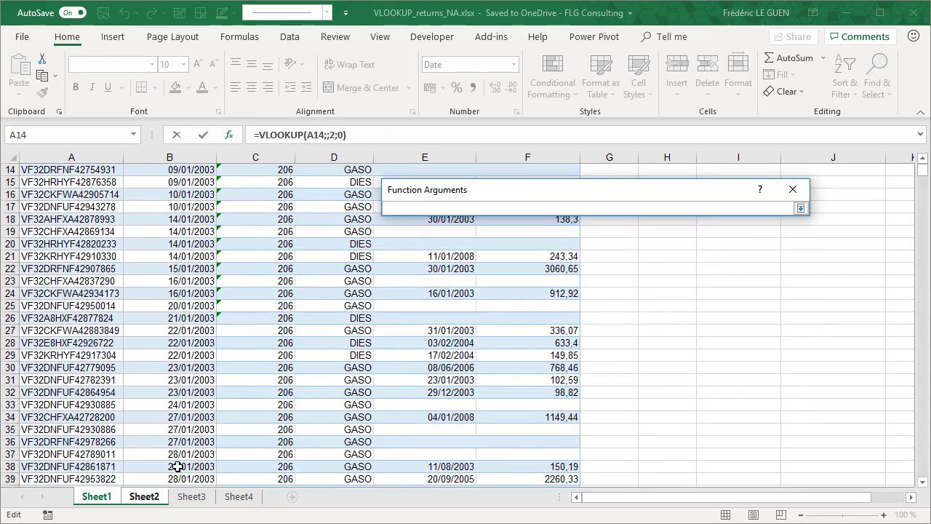
{"action": "left_click", "coordinate": [98, 498]}
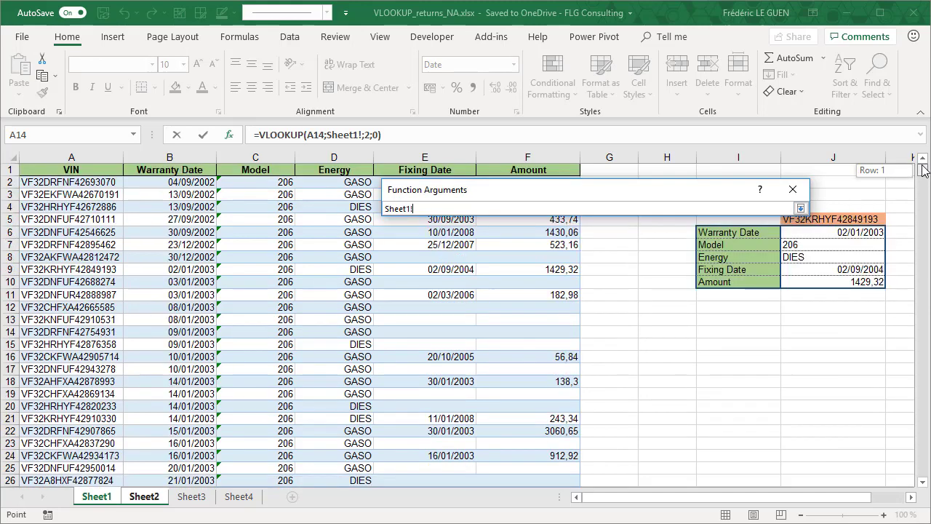
{"action": "scroll", "coordinate": [922, 175], "scroll_direction": "up", "scroll_amount": 5}
{"action": "left_click", "coordinate": [43, 183]}
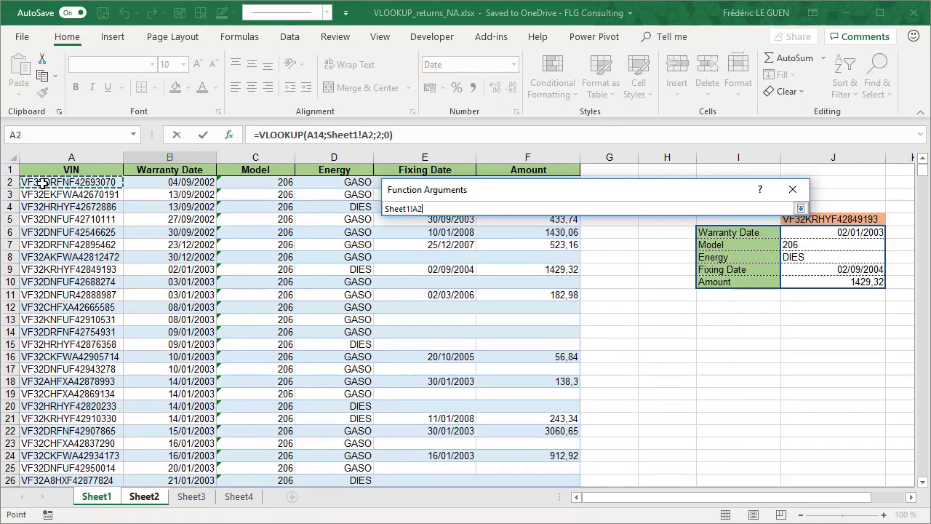
{"action": "key", "text": "ctrl+shift+Right"}
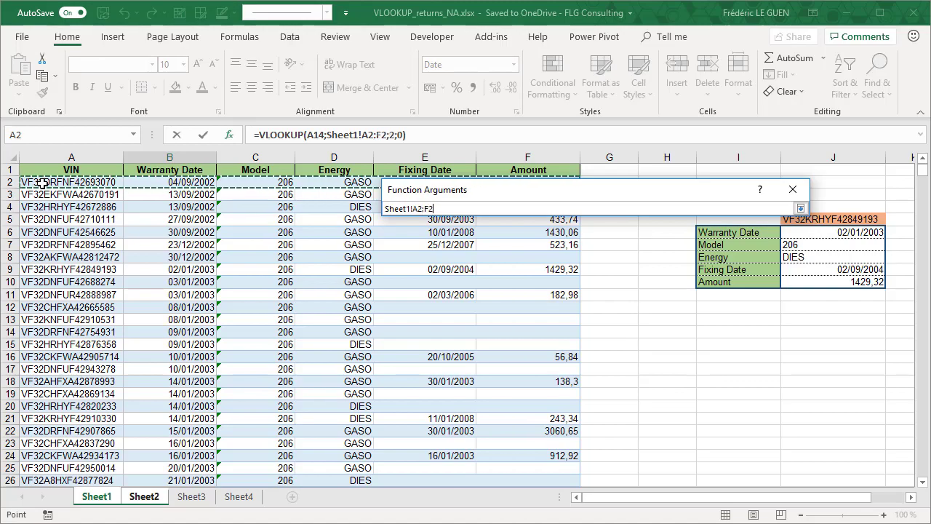
{"action": "key", "text": "ctrl+shift+Down"}
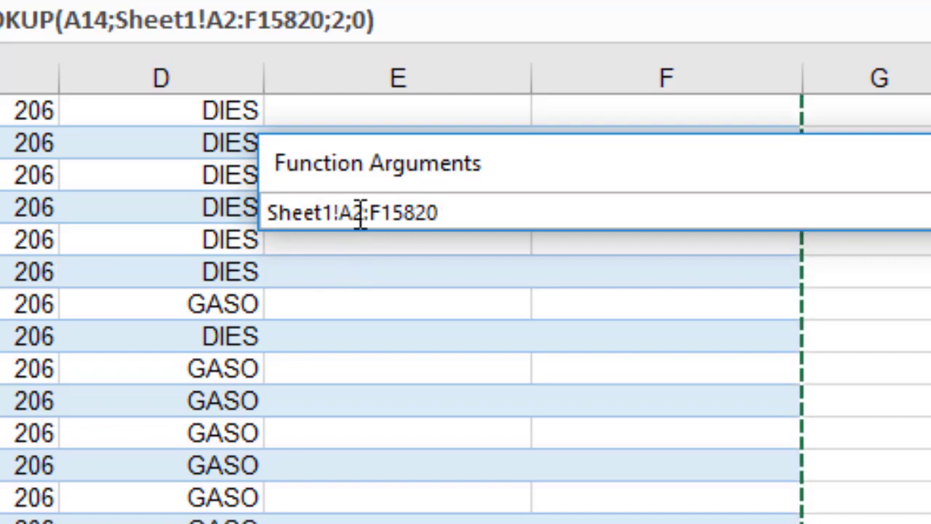
{"action": "key", "text": "F4"}
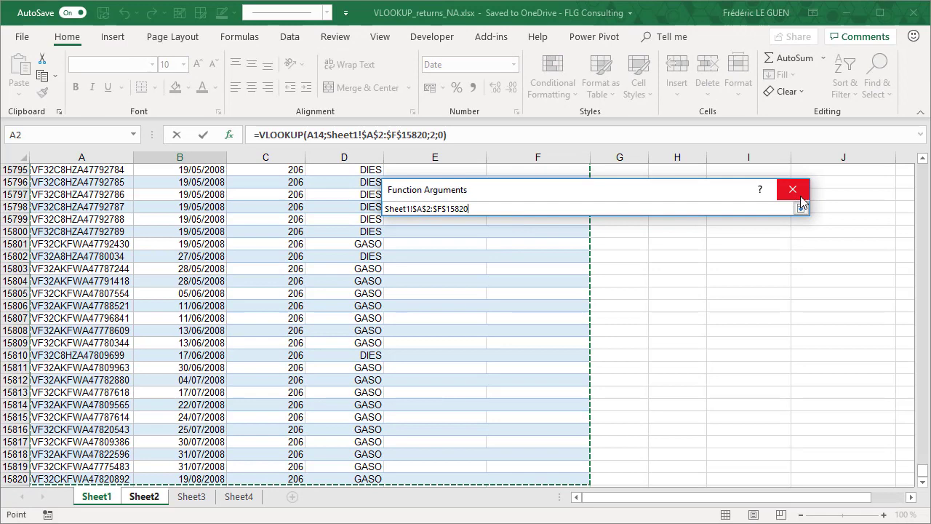
{"action": "left_click", "coordinate": [800, 208]}
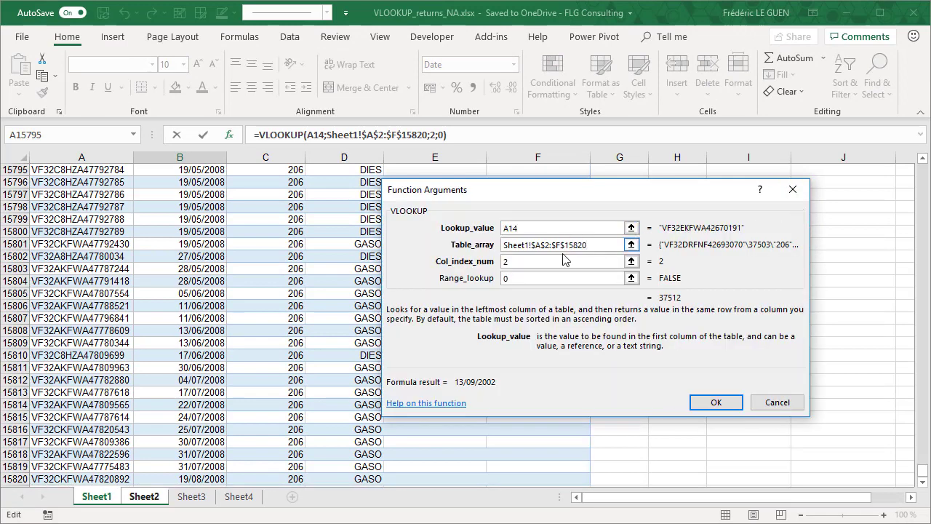
Confirm B14's corrected lookup and copy it up through B2
{"action": "left_click", "coordinate": [706, 404]}
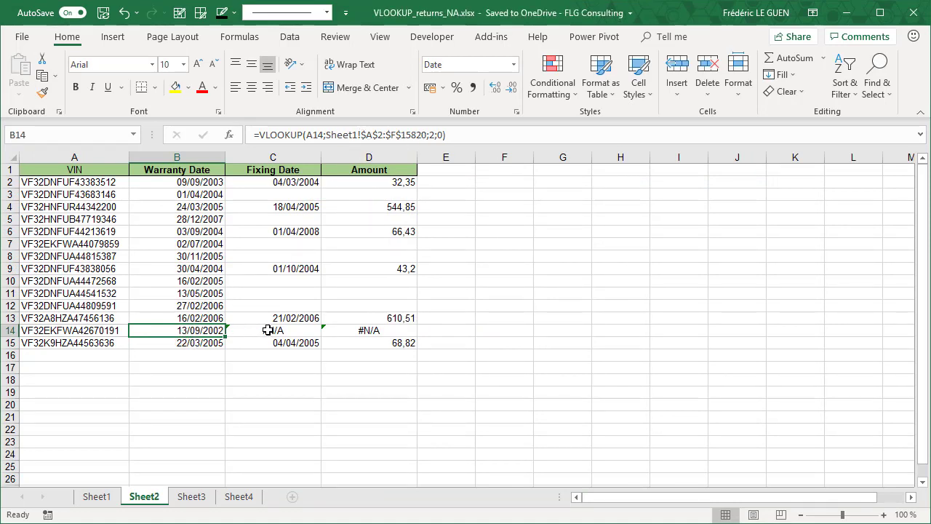
{"action": "left_click", "coordinate": [297, 330]}
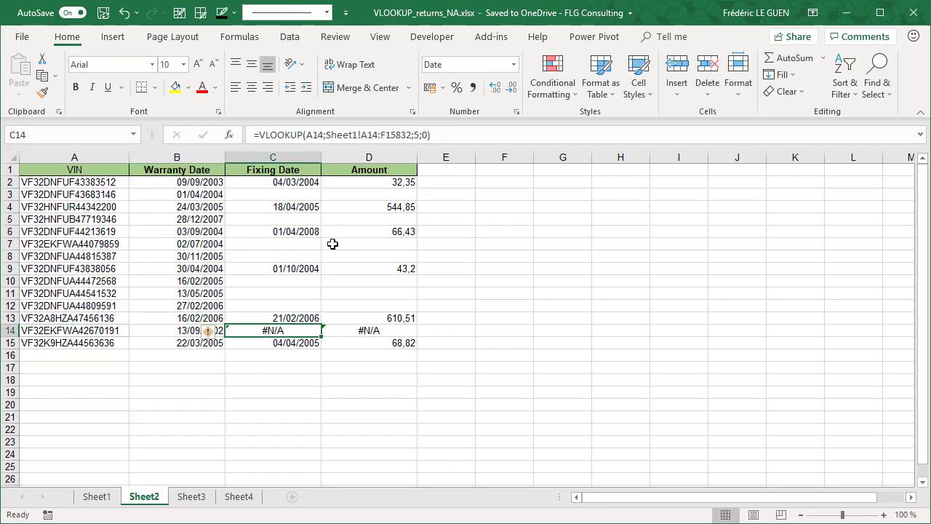
{"action": "left_click", "coordinate": [195, 331]}
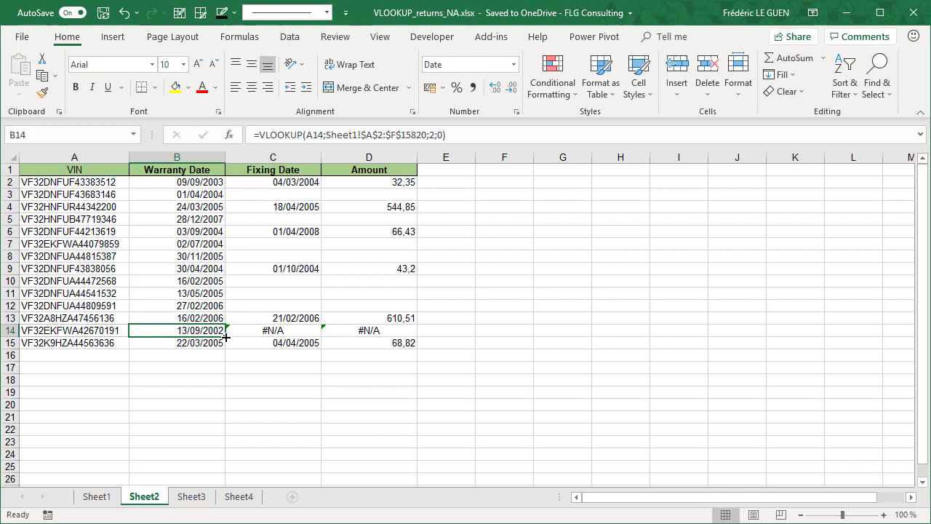
{"action": "left_click_drag", "start_coordinate": [226, 337], "coordinate": [235, 185]}
Lock C2's Fixing Date table range to Sheet1!$A$2:$F$15820
{"action": "left_click", "coordinate": [253, 182]}
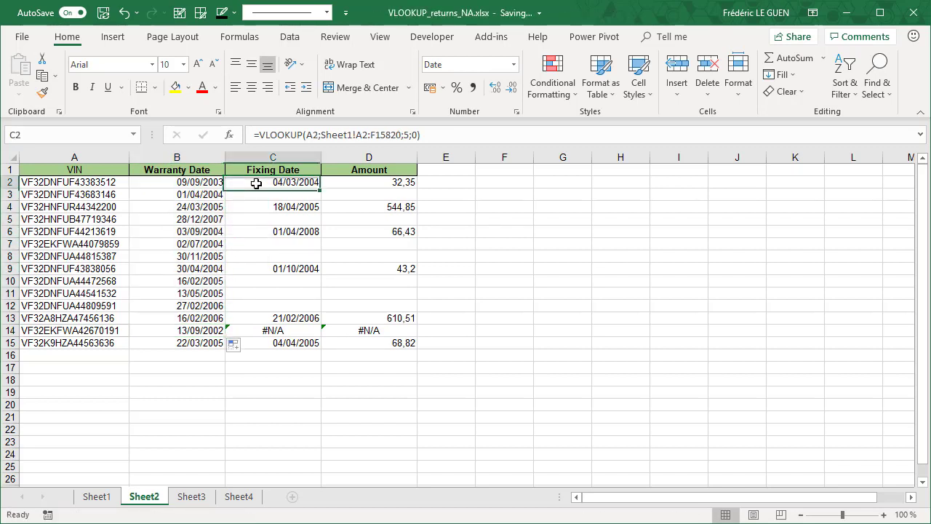
{"action": "left_click", "coordinate": [364, 134]}
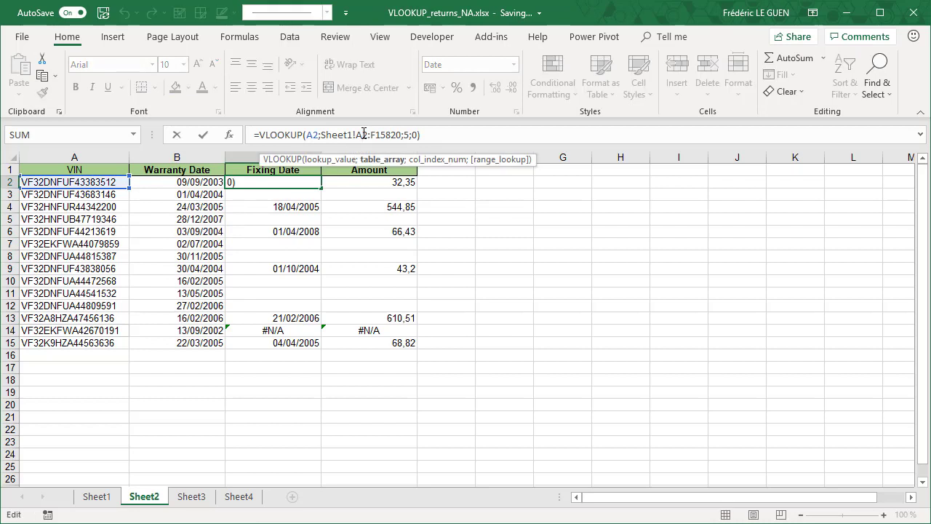
{"action": "key", "text": "F4"}
{"action": "left_click", "coordinate": [399, 135]}
{"action": "key", "text": "F4"}
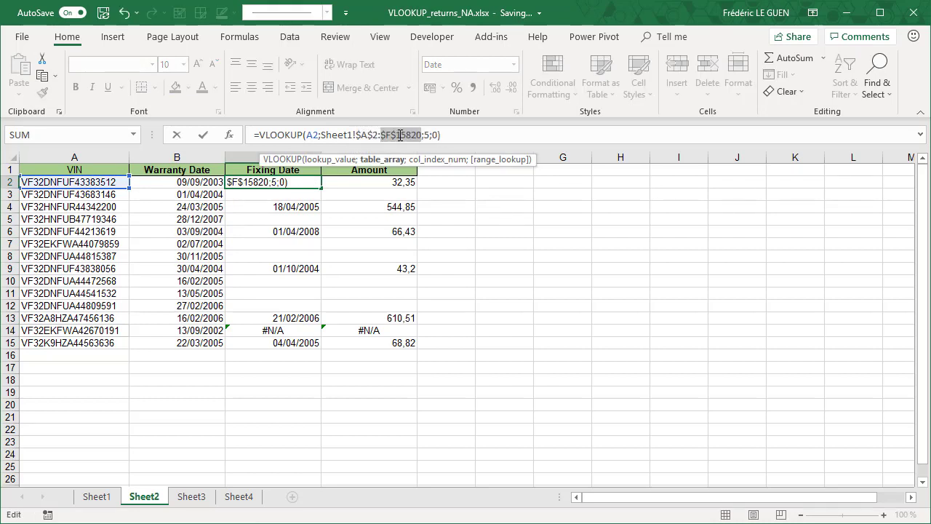
{"action": "key", "text": "Return"}
Lock D2's Amount table range, change its last argument to 5, and select C2:D2 down to row 15
{"action": "left_click", "coordinate": [401, 181]}
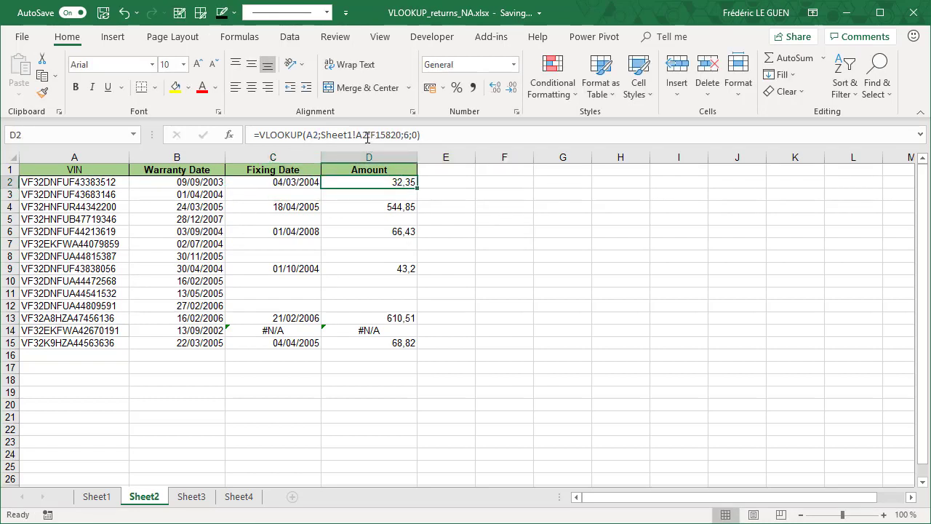
{"action": "left_click", "coordinate": [364, 135]}
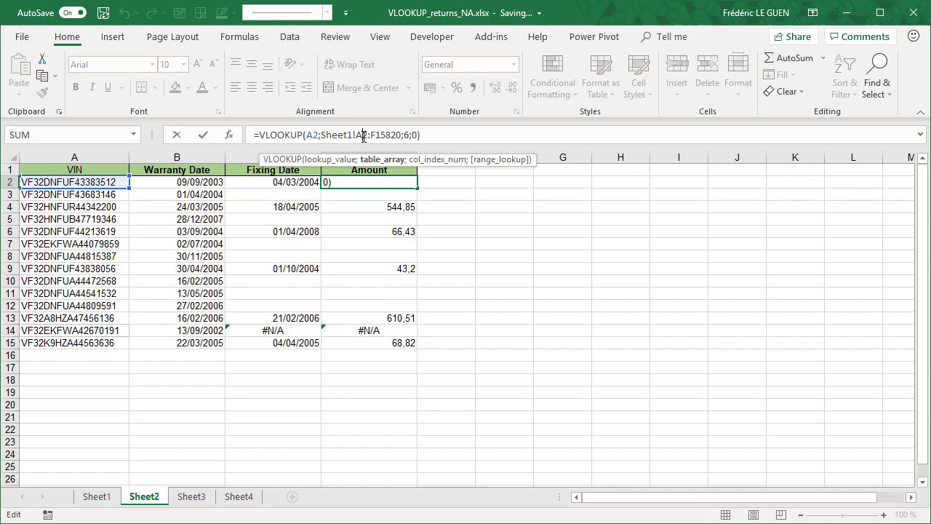
{"action": "key", "text": "F4"}
{"action": "left_click", "coordinate": [397, 135]}
{"action": "key", "text": "F4"}
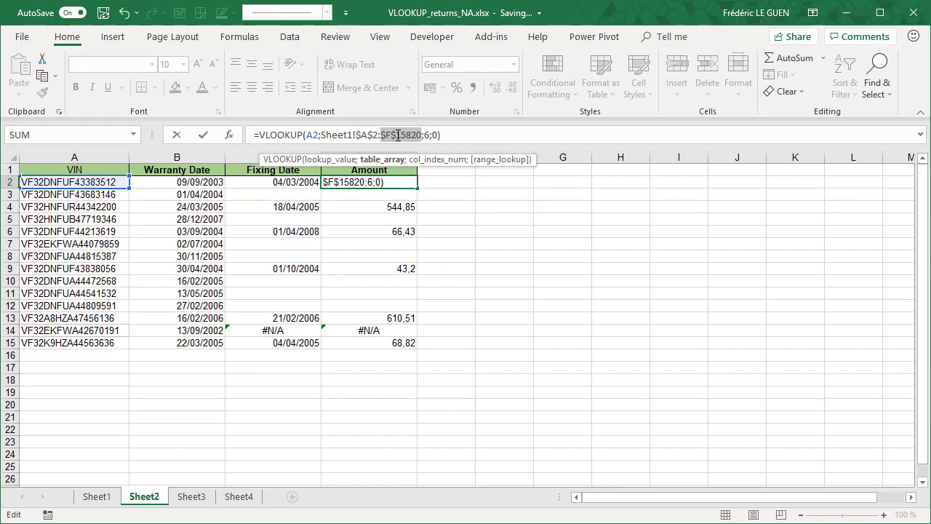
{"action": "key", "text": "End"}
{"action": "key", "text": "Left"}
{"action": "key", "text": "Left"}
{"action": "key", "text": "Left"}
{"action": "key", "text": "BackSpace"}
{"action": "type", "text": "5"}
{"action": "key", "text": "Return"}
{"action": "left_click_drag", "start_coordinate": [308, 182], "coordinate": [416, 360]}
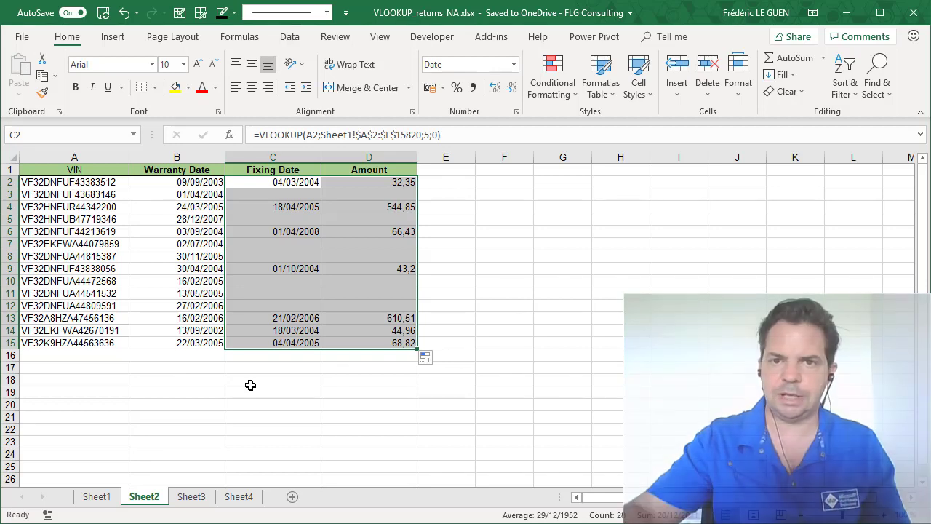
Format Sheet1's vehicle data as a table with headers in the orange Light style, clearing existing formatting
{"action": "left_click", "coordinate": [102, 497]}
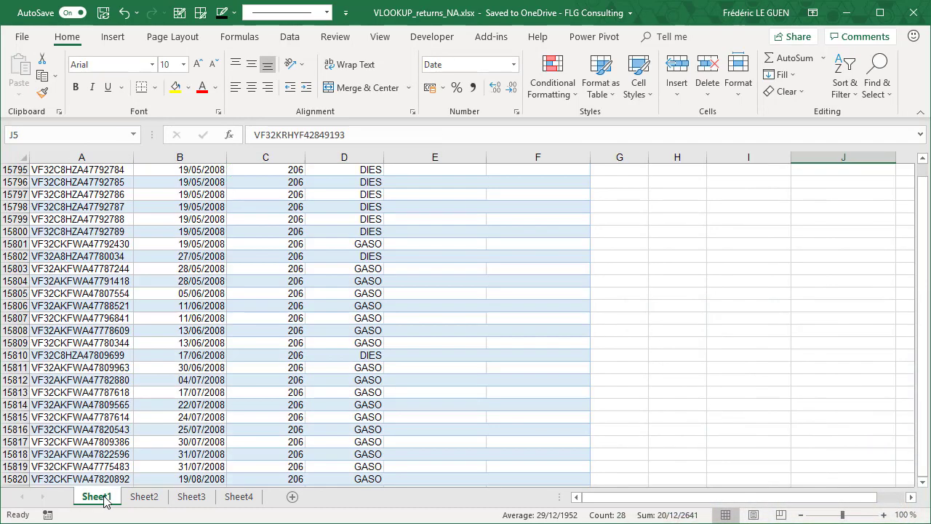
{"action": "left_click", "coordinate": [89, 292]}
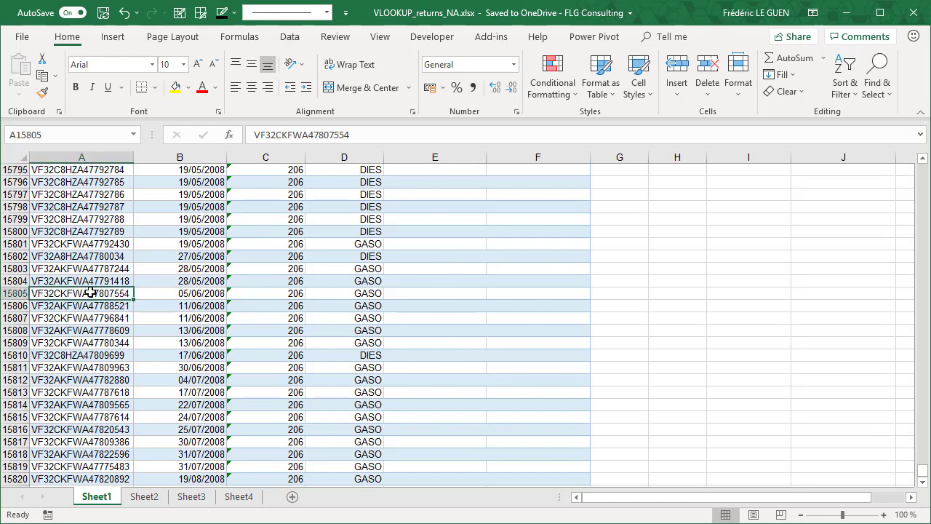
{"action": "key", "text": "ctrl+Home"}
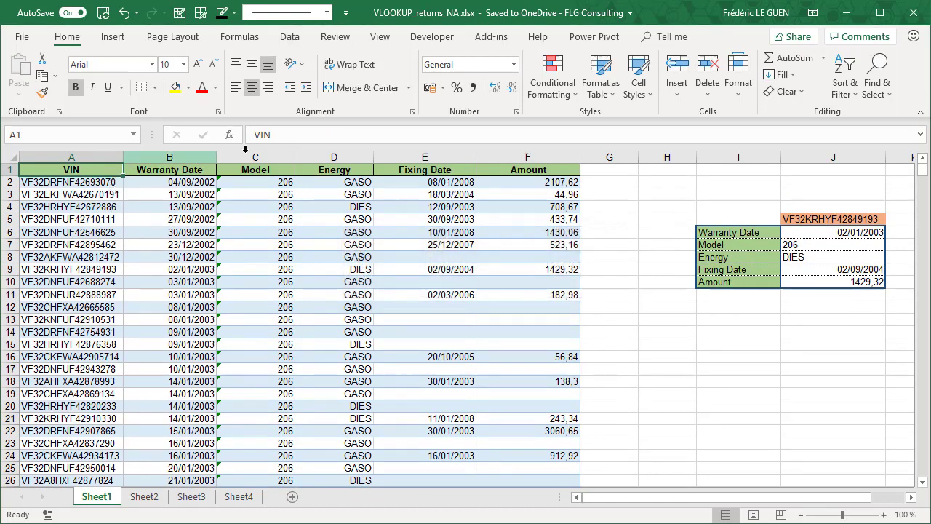
{"action": "left_click", "coordinate": [609, 98]}
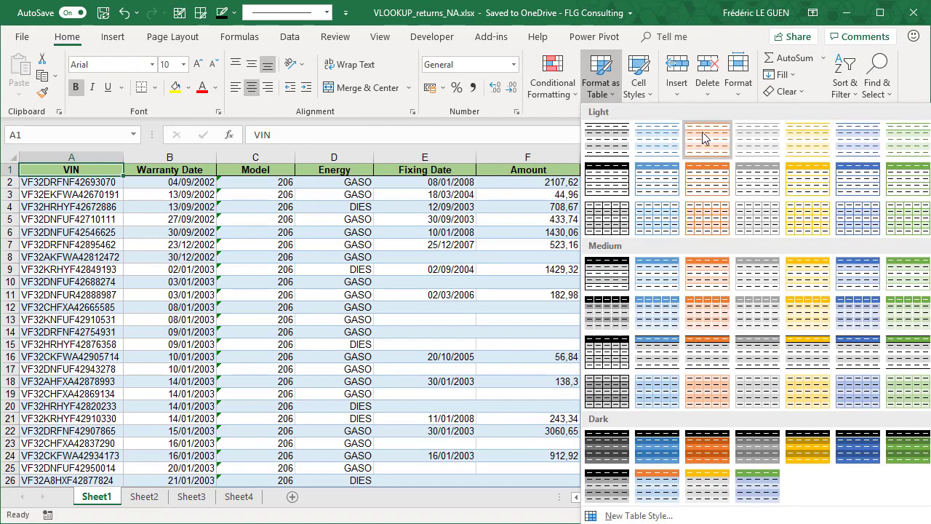
{"action": "right_click", "coordinate": [703, 181]}
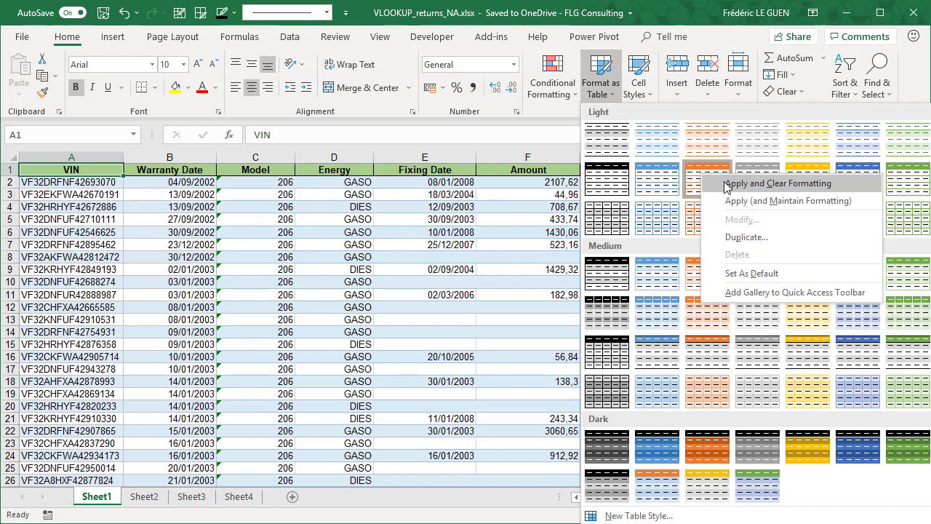
{"action": "left_click", "coordinate": [730, 188]}
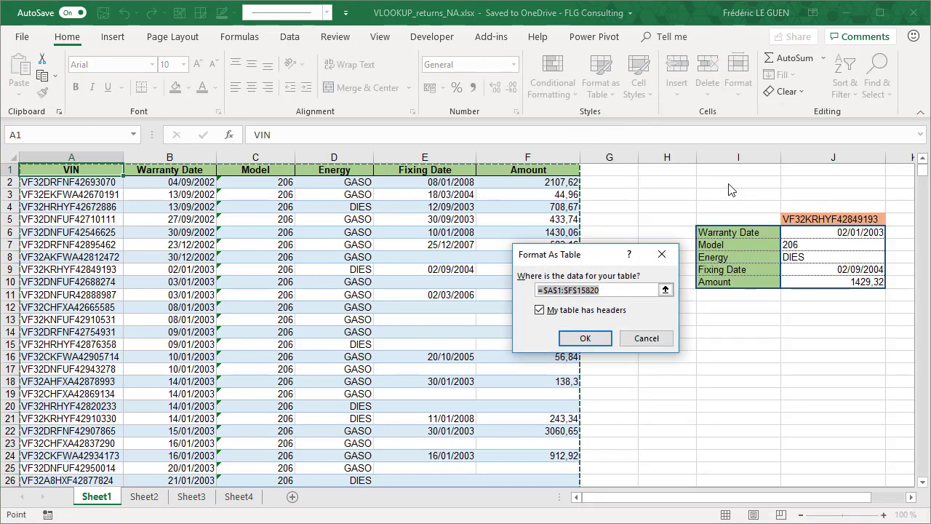
{"action": "left_click", "coordinate": [584, 339]}
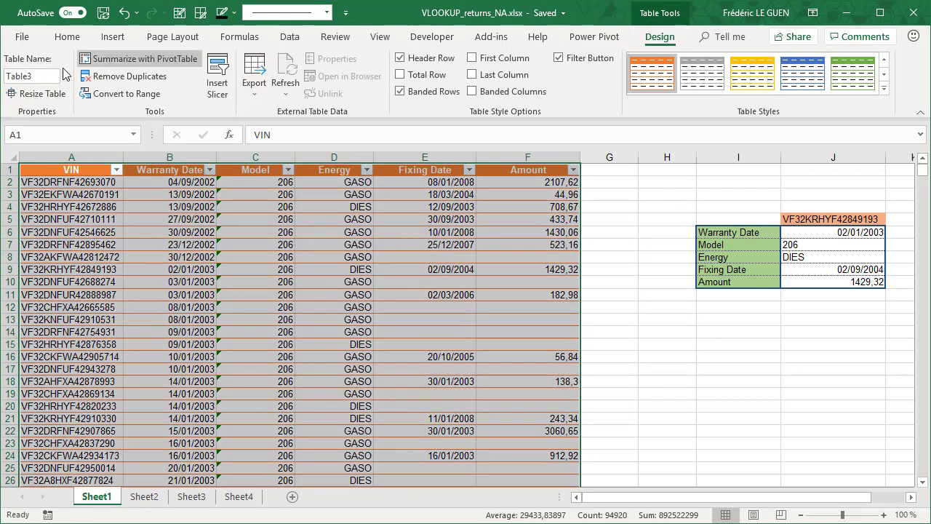
Rename the new table to TblCar
{"action": "left_click", "coordinate": [40, 76]}
{"action": "type", "text": "T"}
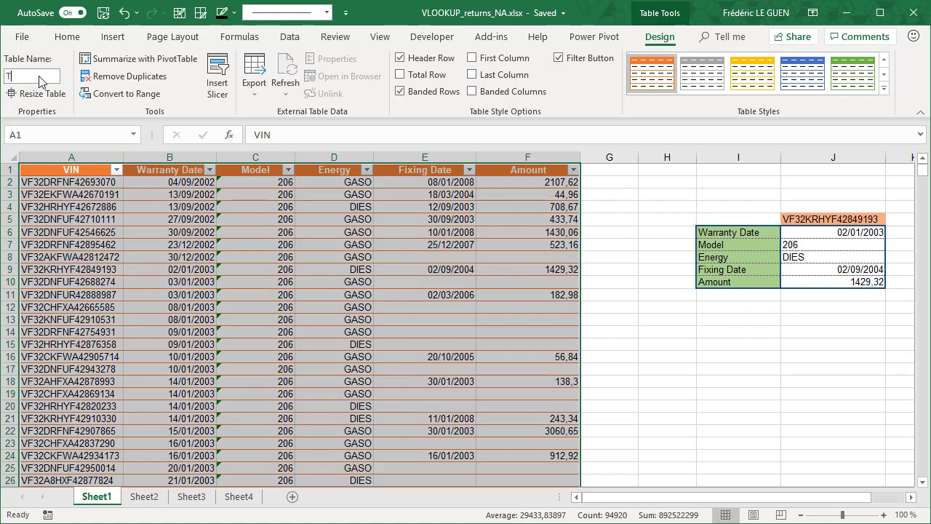
{"action": "type", "text": "blCar"}
{"action": "key", "text": "Return"}
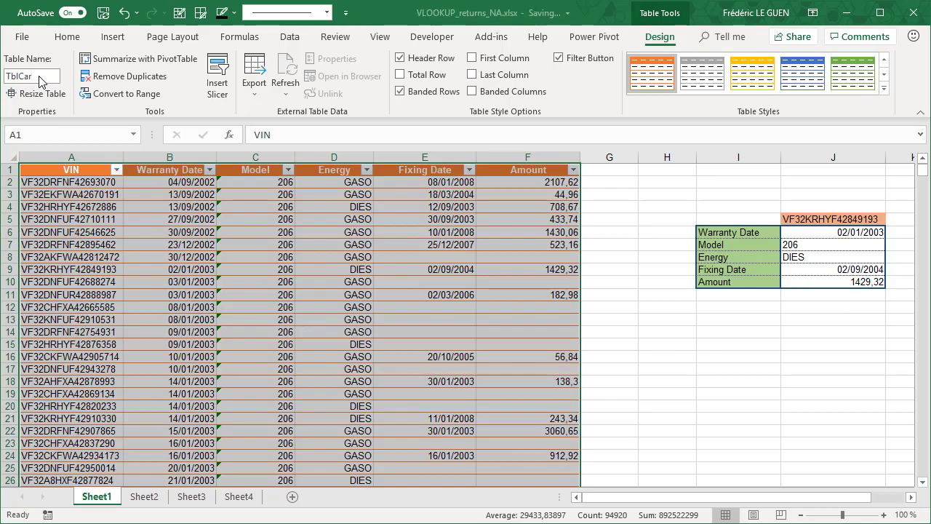
On Sheet2, replace Sheet1!$A$2:$F$15820 in B2's VLOOKUP with the TblCar table
{"action": "left_click", "coordinate": [149, 495]}
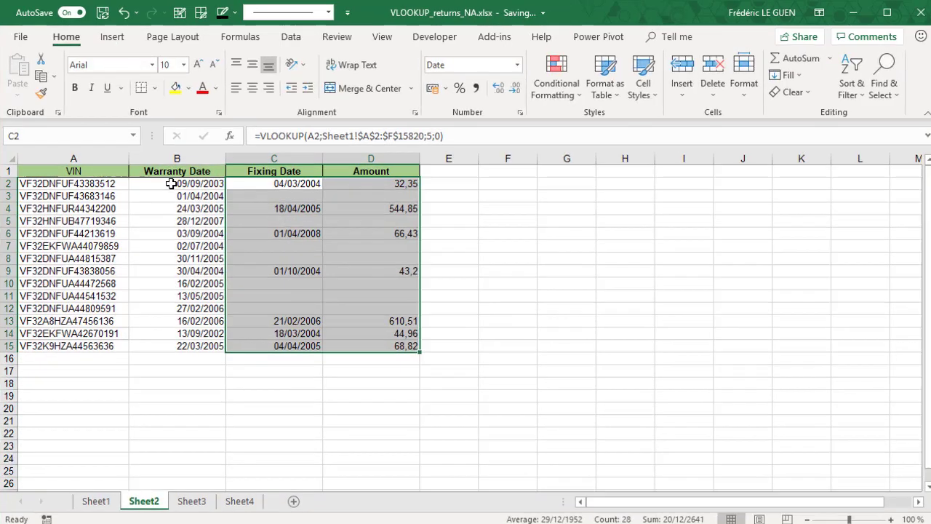
{"action": "left_click", "coordinate": [172, 182]}
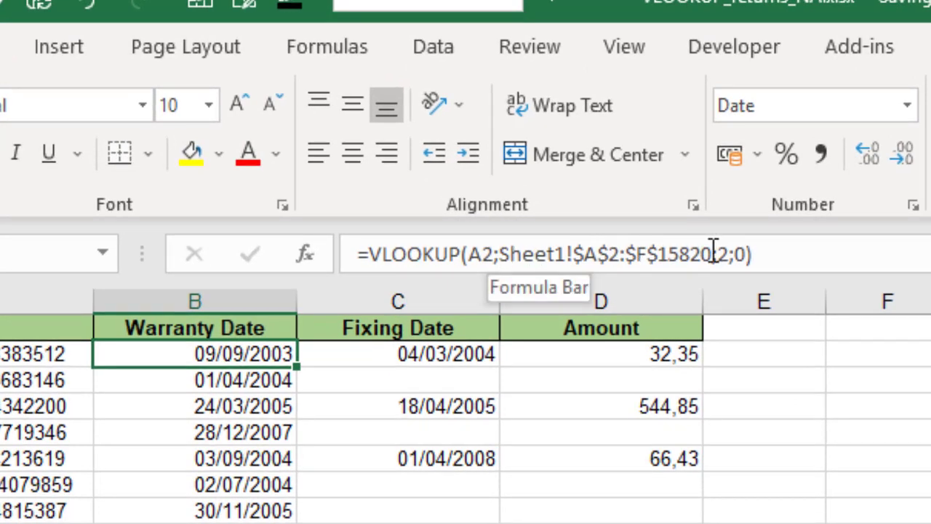
{"action": "left_click_drag", "start_coordinate": [713, 253], "coordinate": [501, 253]}
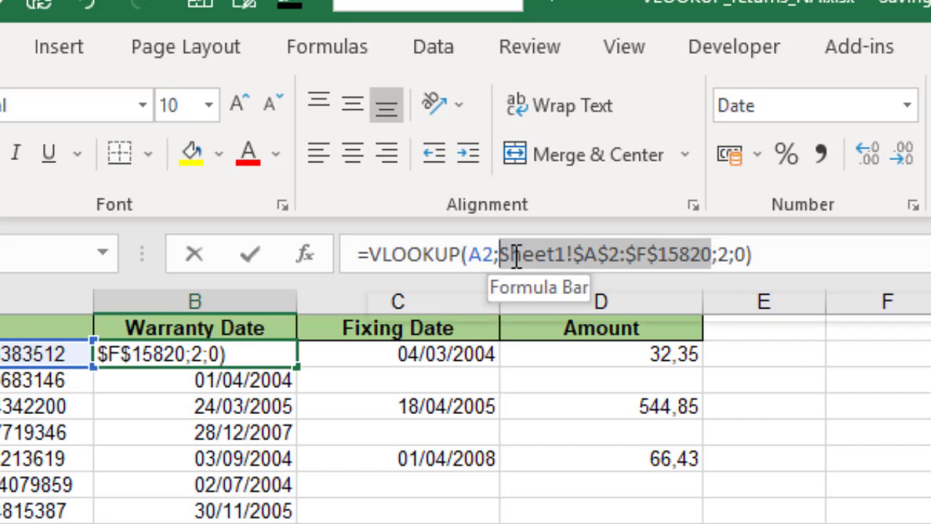
{"action": "type", "text": "tbl"}
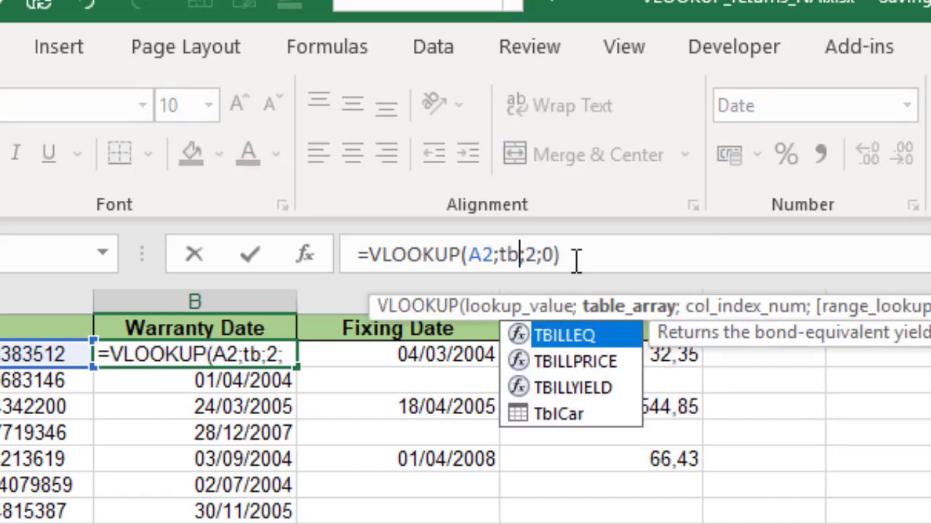
{"action": "key", "text": "Tab"}
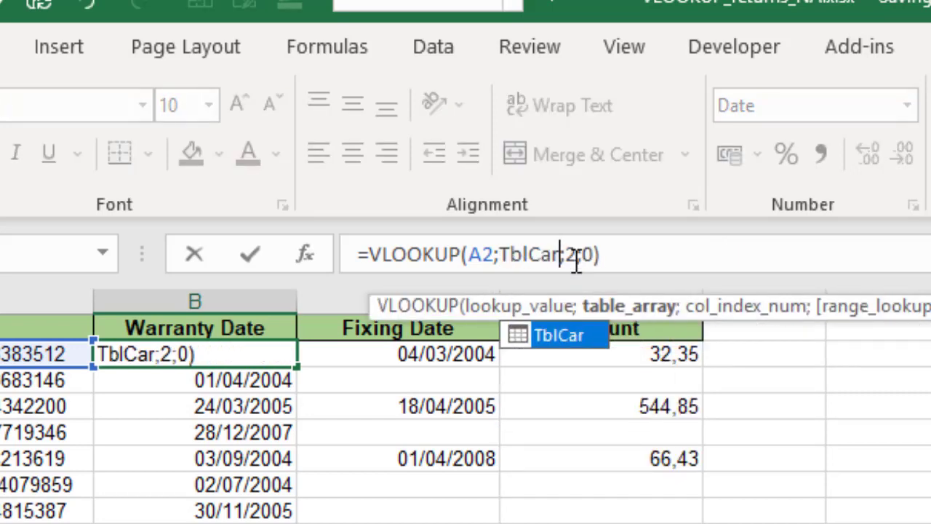
{"action": "key", "text": "Return"}
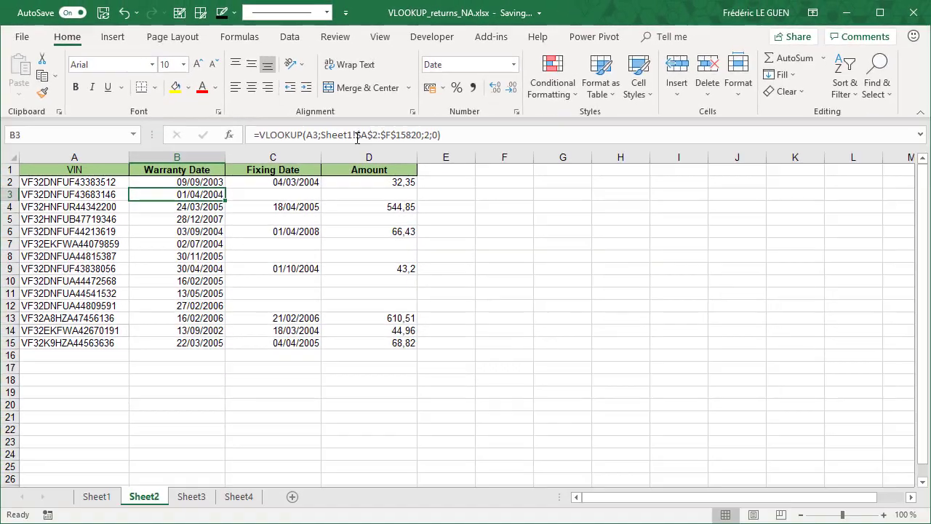
Fill the TblCar lookup from B2 down to B15 and spot-check B13 and B14
{"action": "left_click", "coordinate": [191, 182]}
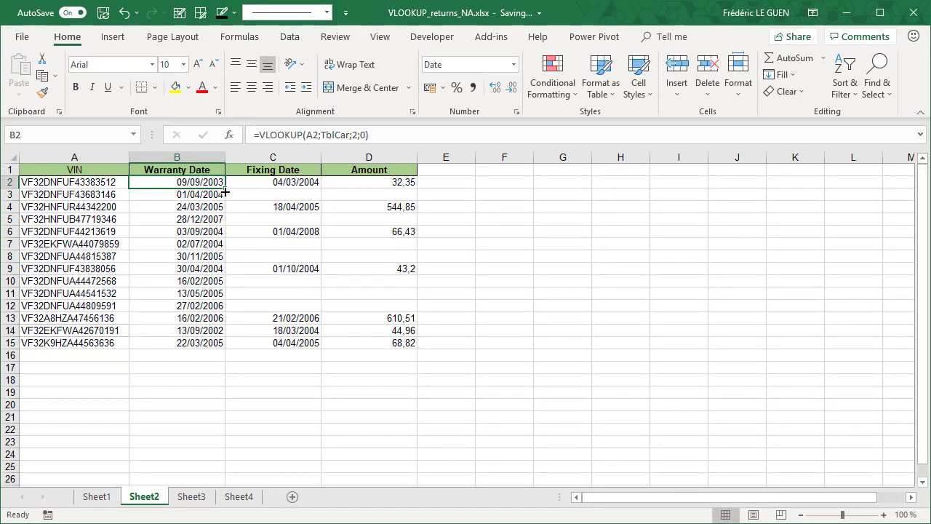
{"action": "left_click_drag", "start_coordinate": [226, 192], "coordinate": [226, 350]}
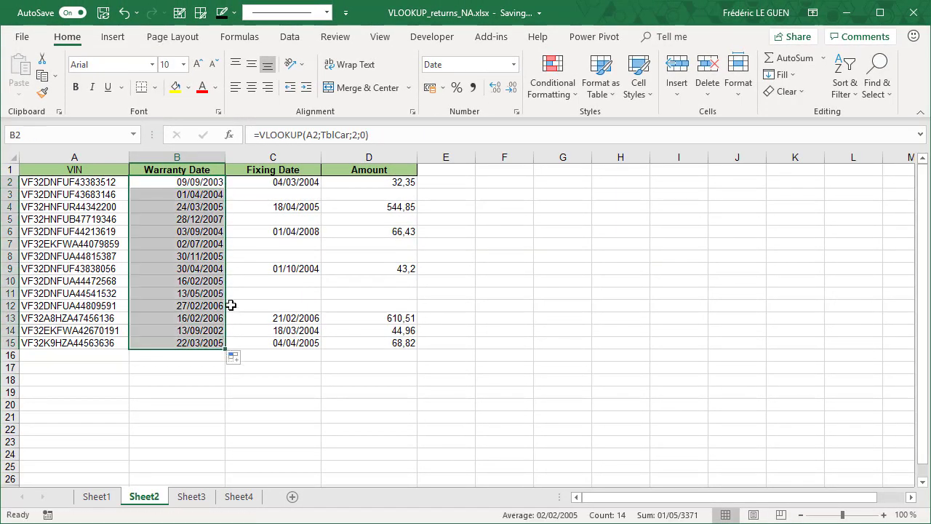
{"action": "left_click", "coordinate": [201, 317]}
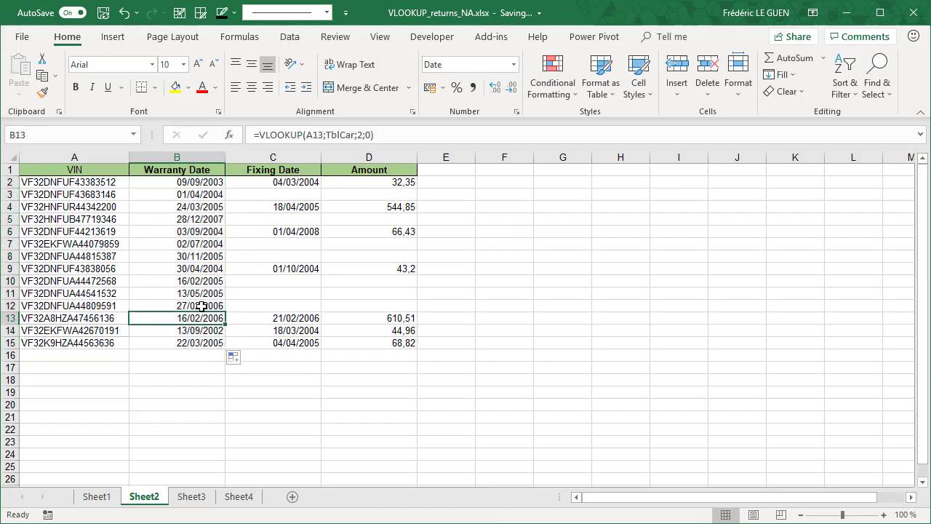
{"action": "left_click", "coordinate": [202, 330]}
Check B15's copied formula, then open C2's =VLOOKUP(C1;TableCurr;2;0) on Sheet3 for editing
{"action": "left_click", "coordinate": [201, 343]}
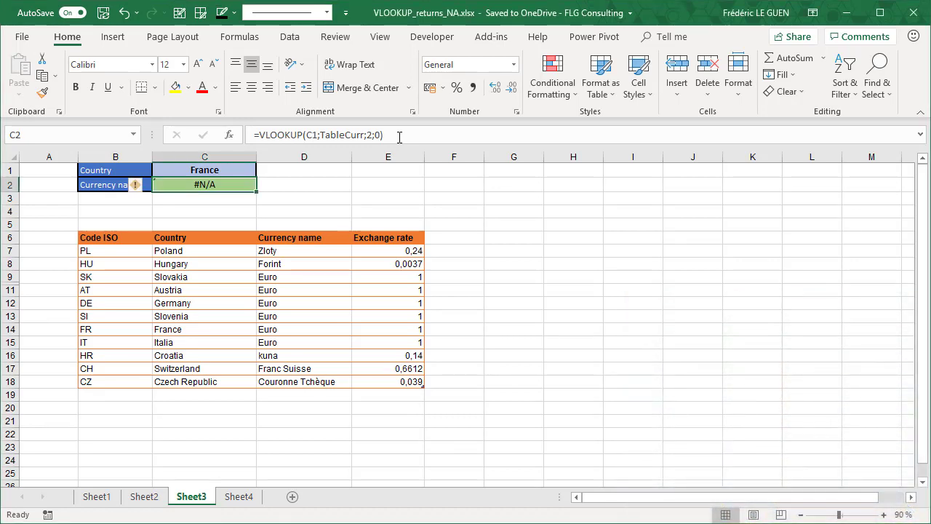
{"action": "left_click", "coordinate": [400, 137]}
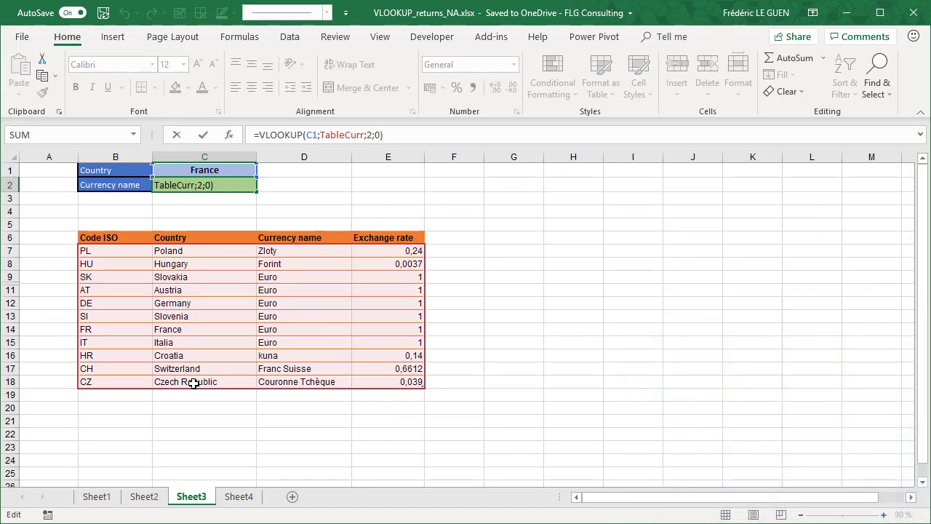
Replace TableCurr in C2's lookup with TableCurr[[Country]:[Exchange rate]] so it returns Euro for France
{"action": "left_click_drag", "start_coordinate": [320, 135], "coordinate": [364, 135]}
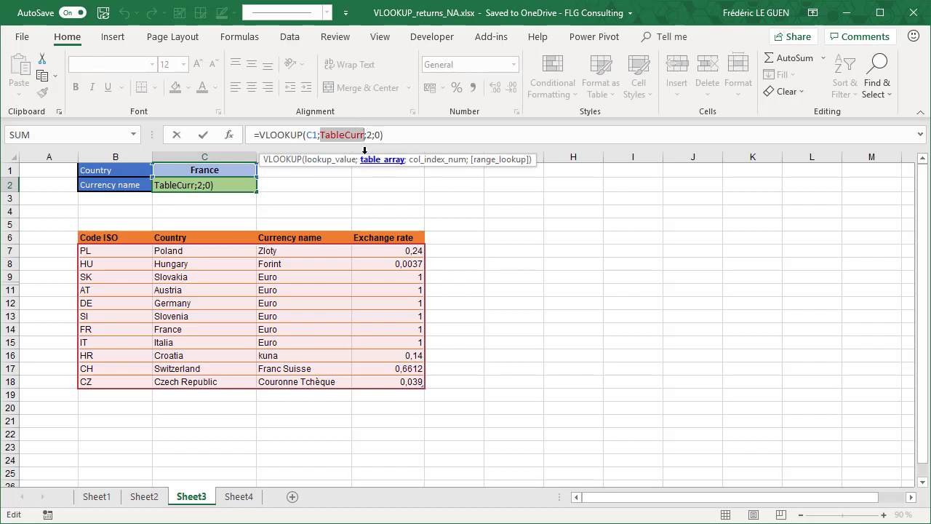
{"action": "key", "text": "Delete"}
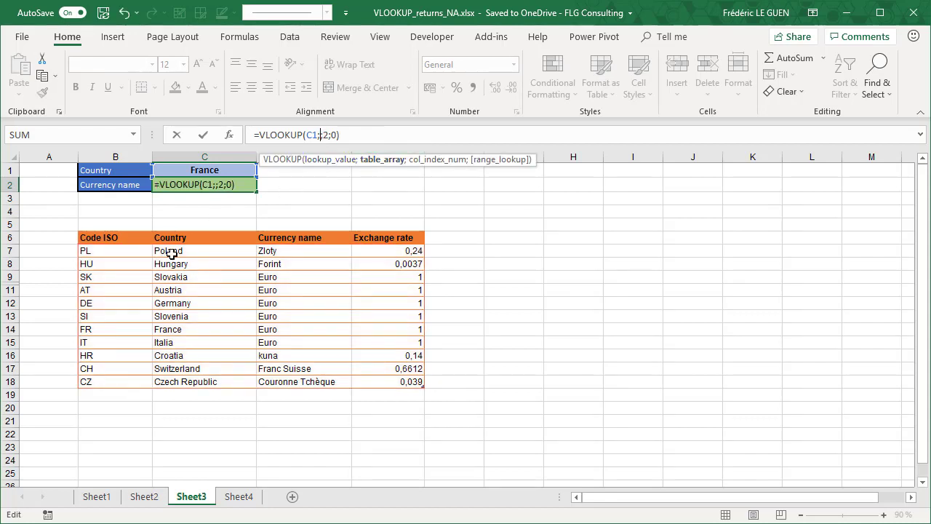
{"action": "left_click_drag", "start_coordinate": [174, 252], "coordinate": [387, 383]}
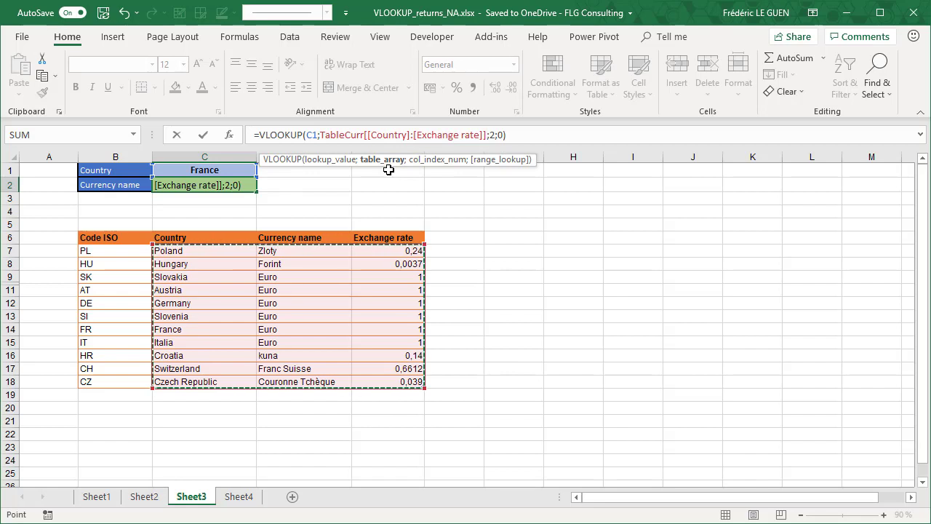
{"action": "key", "text": "Return"}
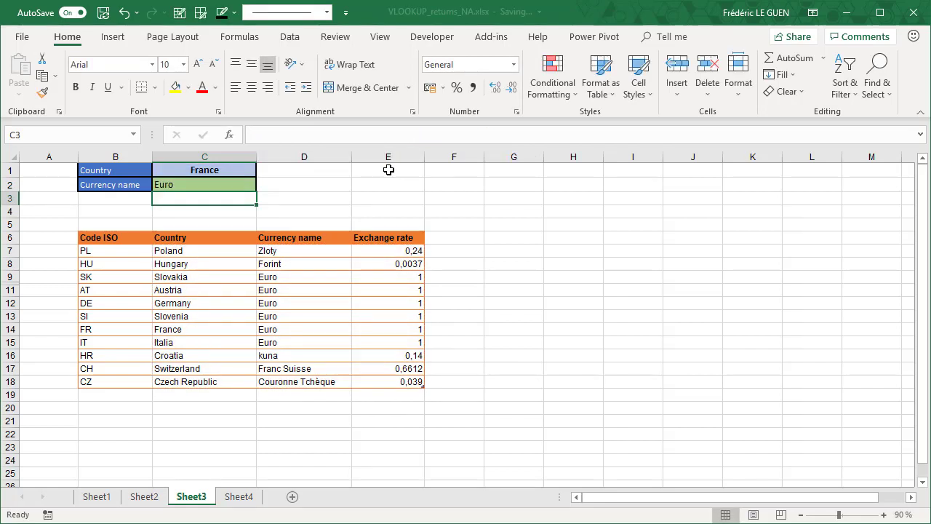
{"action": "left_click", "coordinate": [207, 188]}
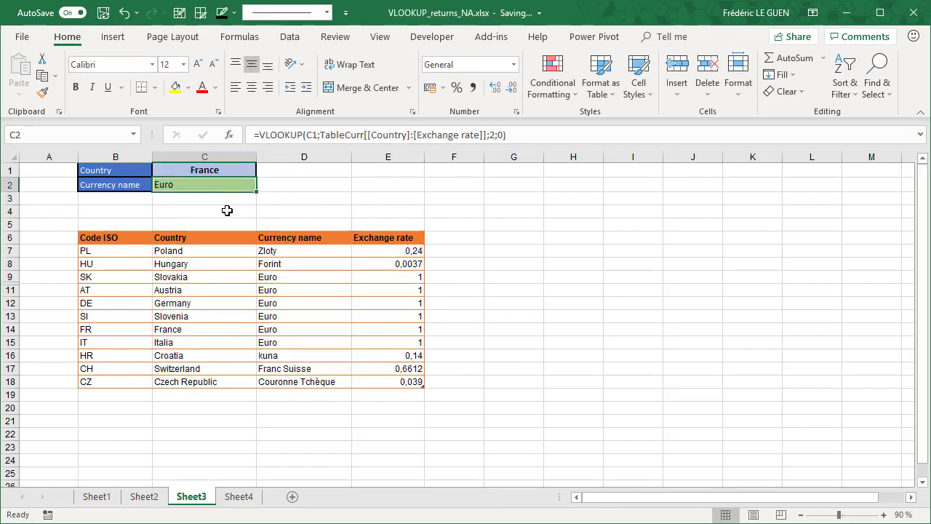
Change the country in C1 to Poland, getting Zloty in C2
{"action": "left_click", "coordinate": [222, 168]}
{"action": "type", "text": "Po"}
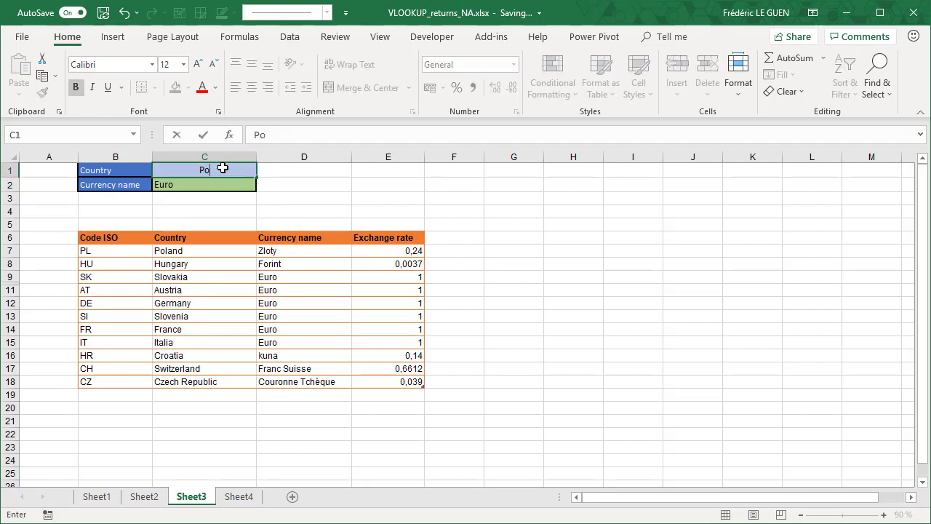
{"action": "type", "text": "land"}
{"action": "key", "text": "Return"}
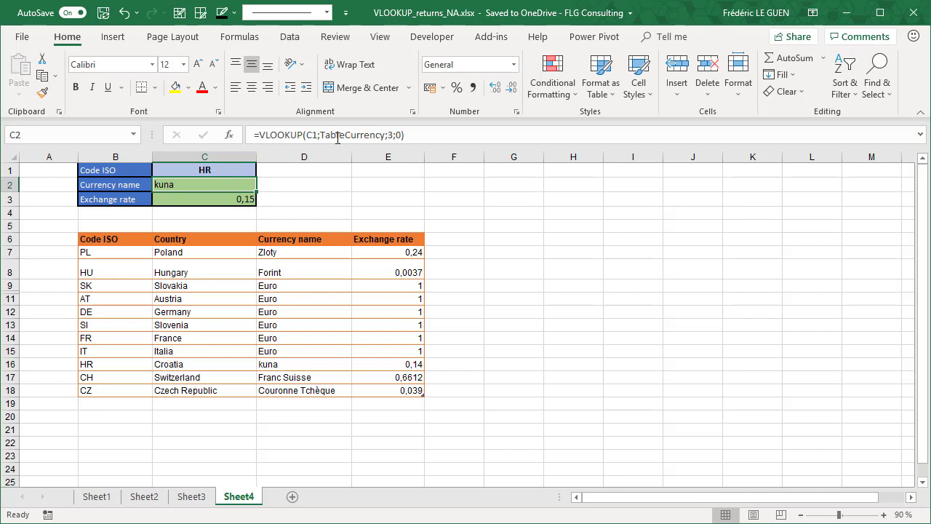
Re-confirm Sheet4's C2 currency-name and C3 exchange-rate VLOOKUPs for code HR
{"action": "left_click", "coordinate": [411, 136]}
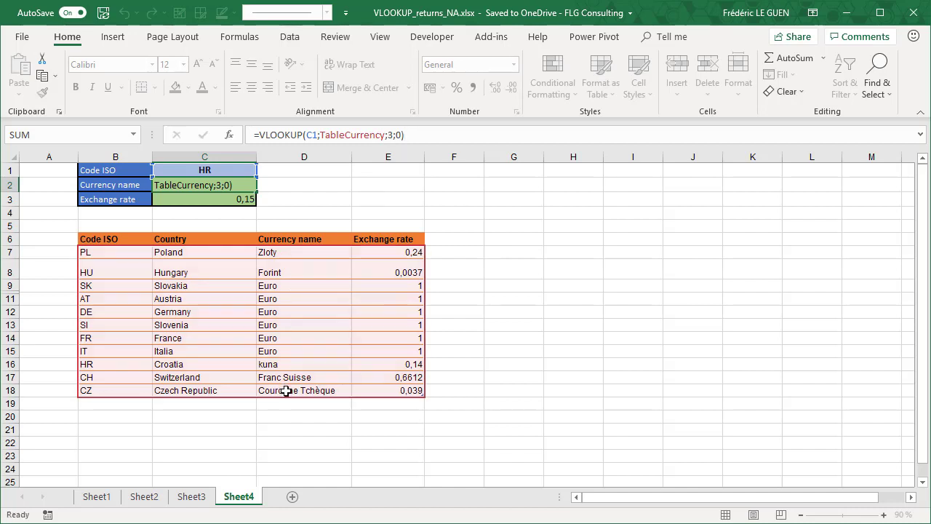
{"action": "key", "text": "Return"}
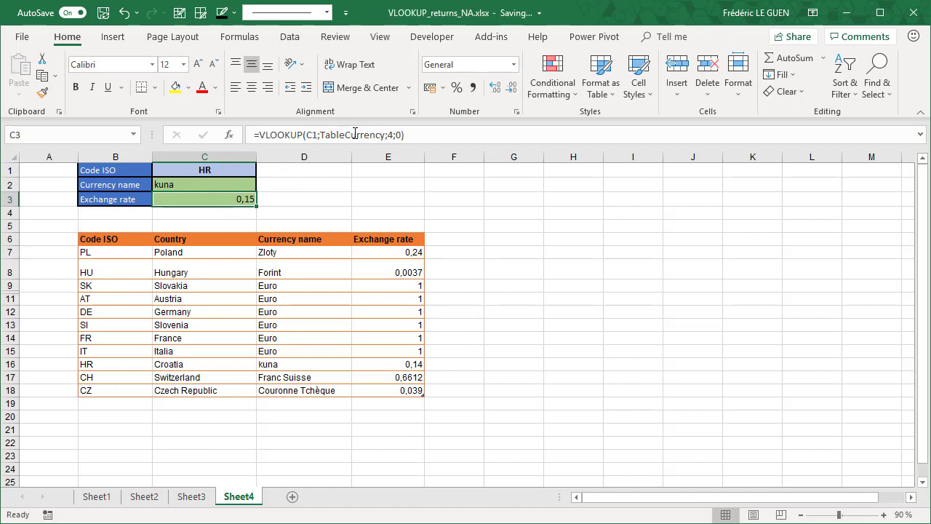
{"action": "left_click", "coordinate": [412, 134]}
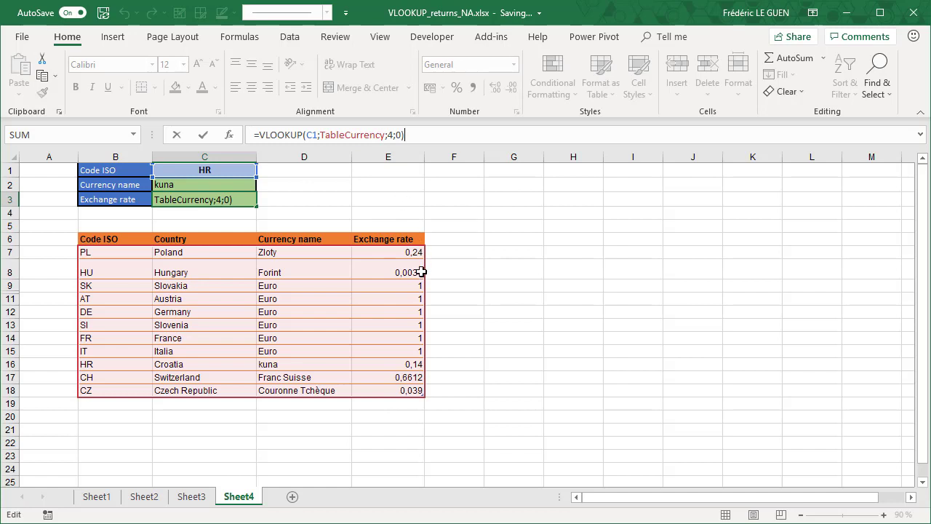
{"action": "key", "text": "Return"}
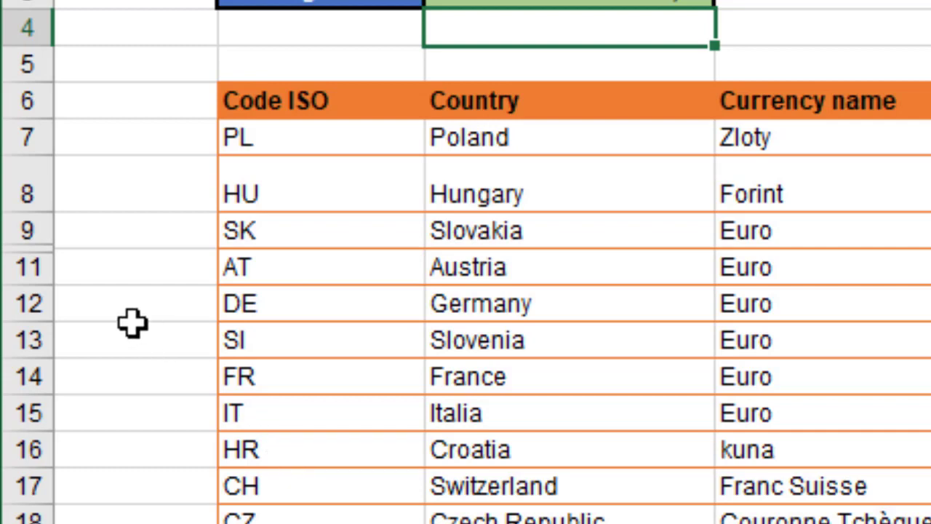
Unhide row 10 to reveal the duplicate HR Croatia kuna entry at 0,15
{"action": "left_click_drag", "start_coordinate": [41, 249], "coordinate": [44, 284]}
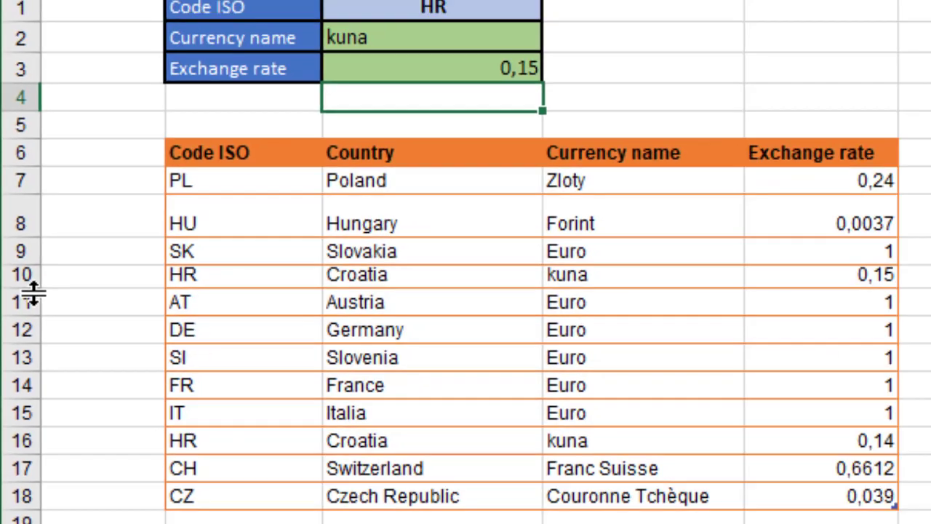